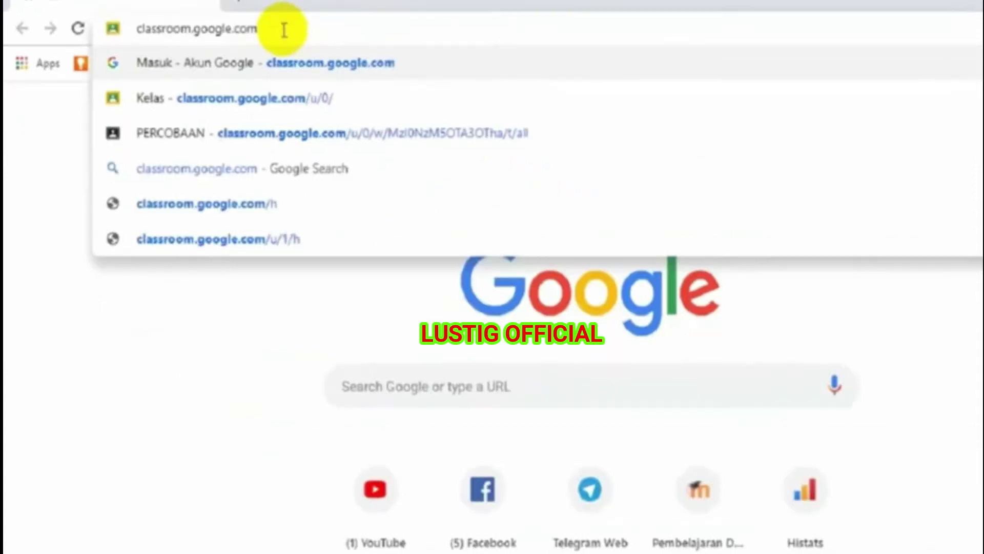
- Load classroom.google.com and zoom the page to 110%
{"action": "key", "text": "Return"}
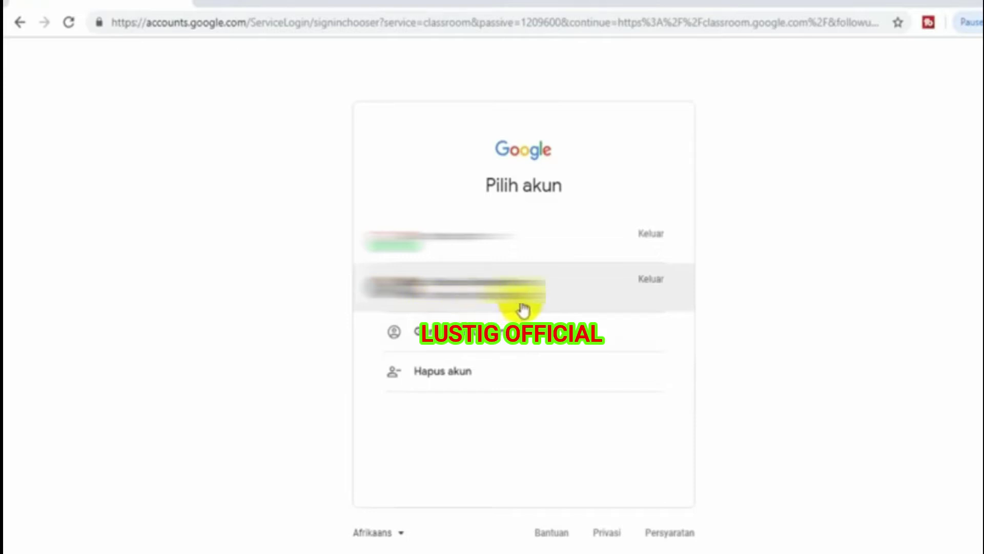
{"action": "key", "text": "ctrl+plus"}
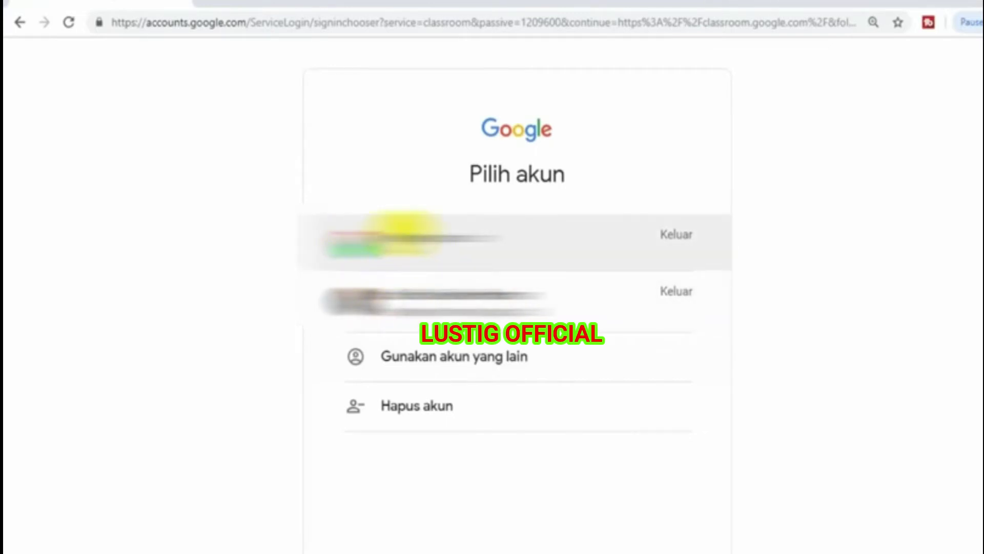
- Sign in with the first saved account using its autofilled password
{"action": "left_click", "coordinate": [407, 238]}
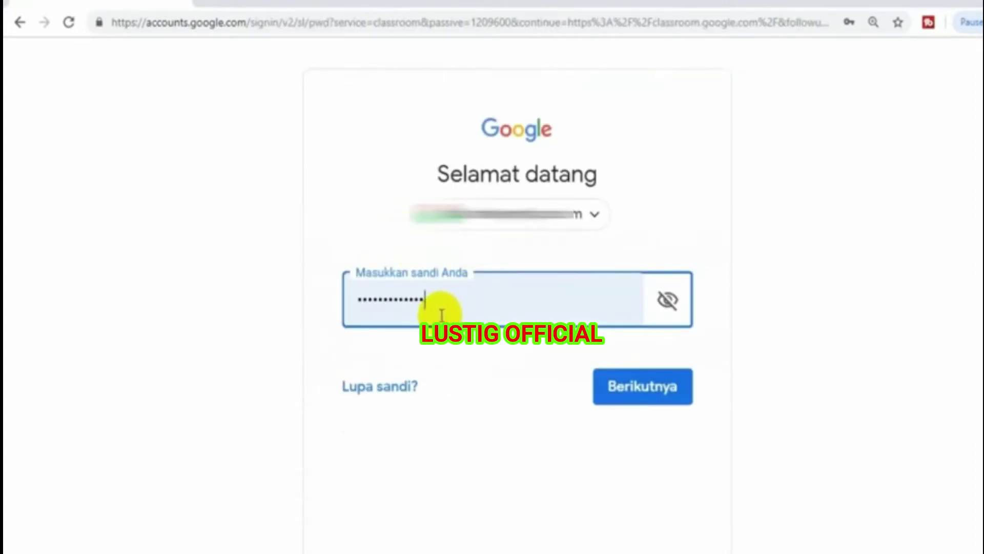
{"action": "left_click", "coordinate": [643, 390]}
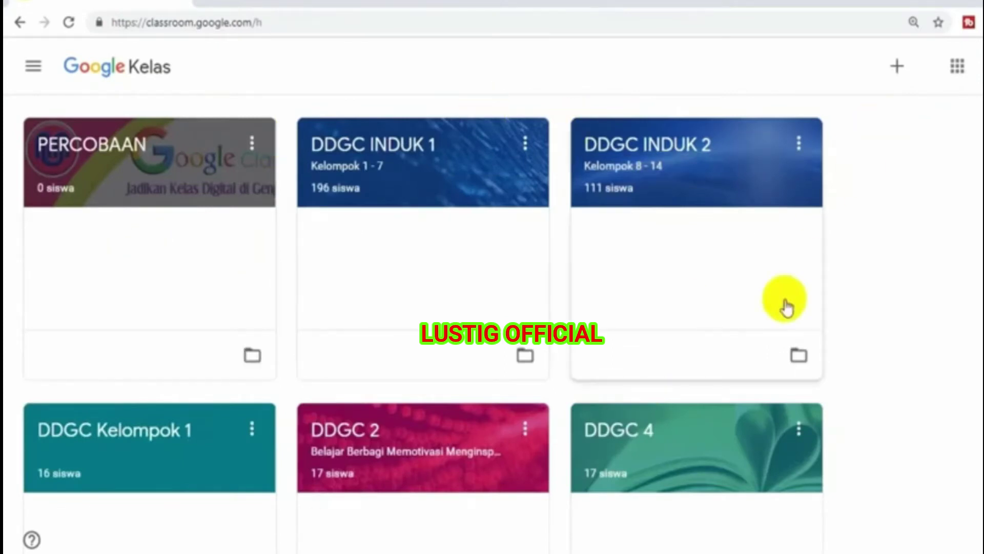
- Browse the class cards, then choose Buat kelas from the + menu
{"action": "scroll", "coordinate": [492, 318], "scroll_direction": "down", "scroll_amount": 12}
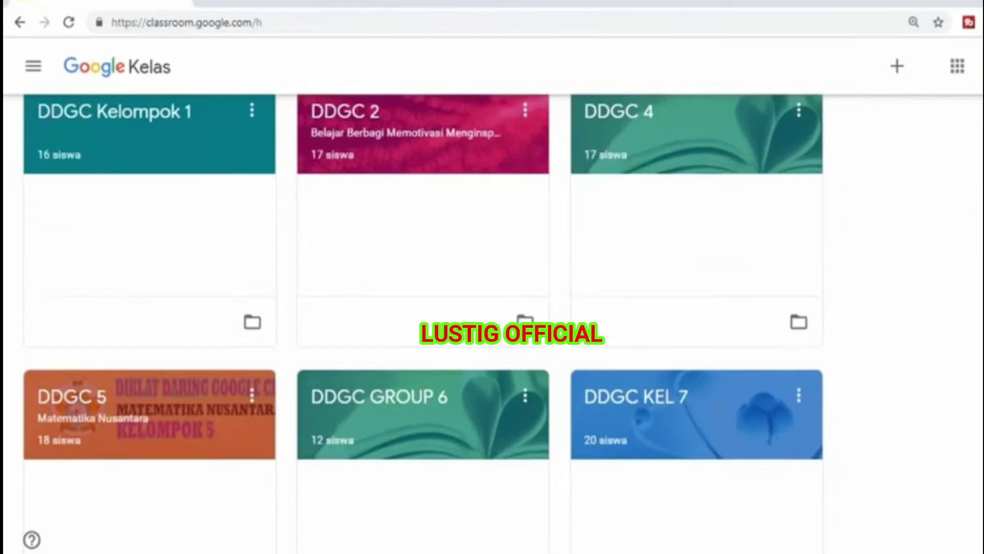
{"action": "scroll", "coordinate": [492, 318], "scroll_direction": "down", "scroll_amount": 10}
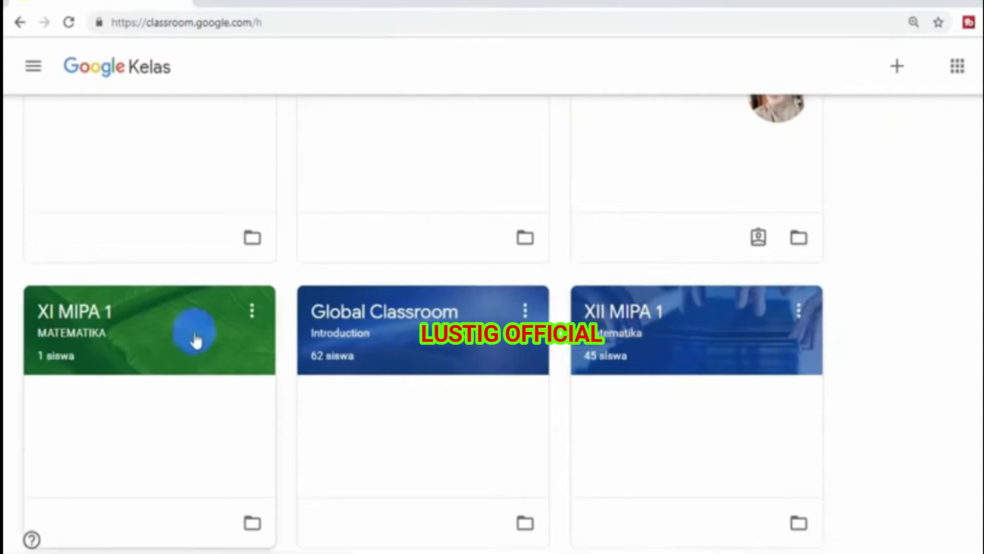
{"action": "left_click", "coordinate": [233, 344]}
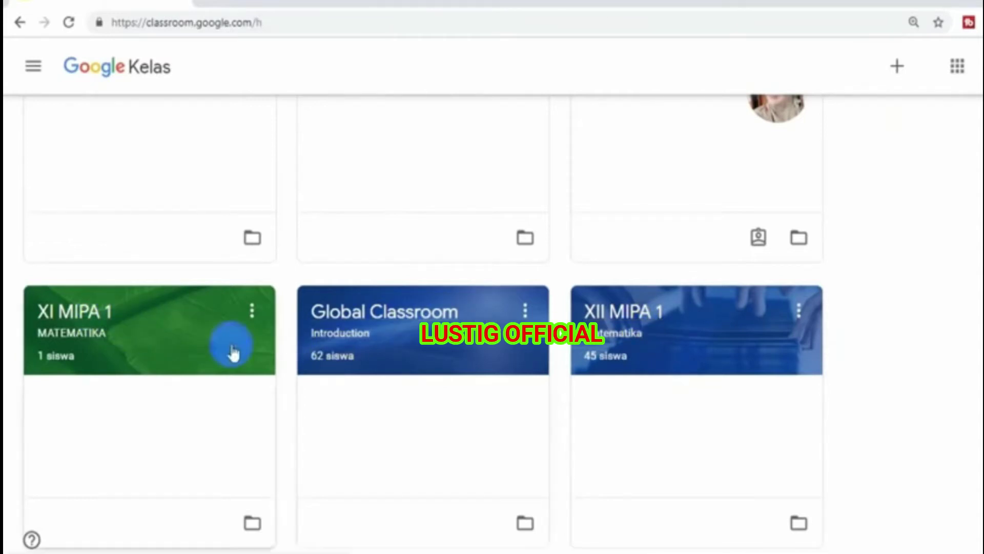
{"action": "scroll", "coordinate": [423, 294], "scroll_direction": "up", "scroll_amount": 7}
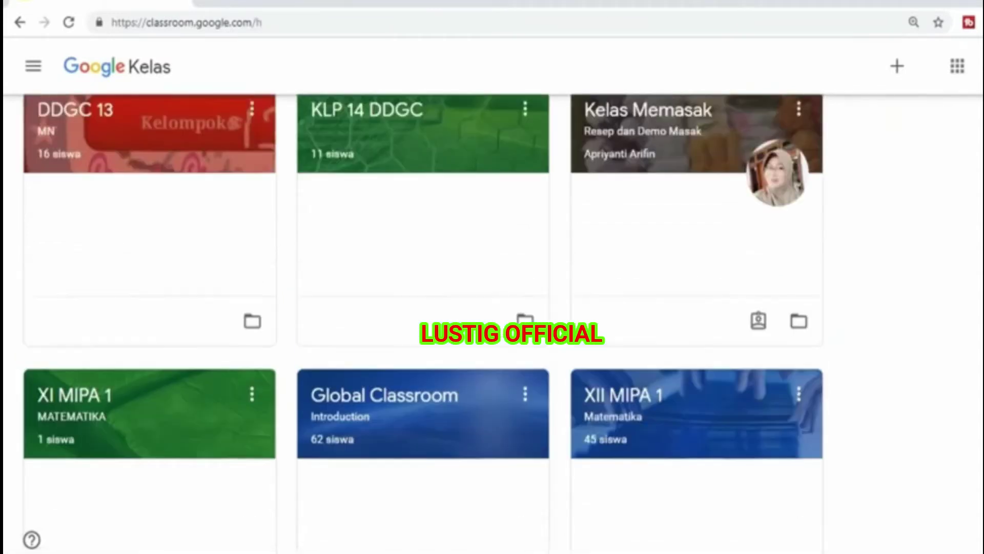
{"action": "scroll", "coordinate": [423, 296], "scroll_direction": "up", "scroll_amount": 15}
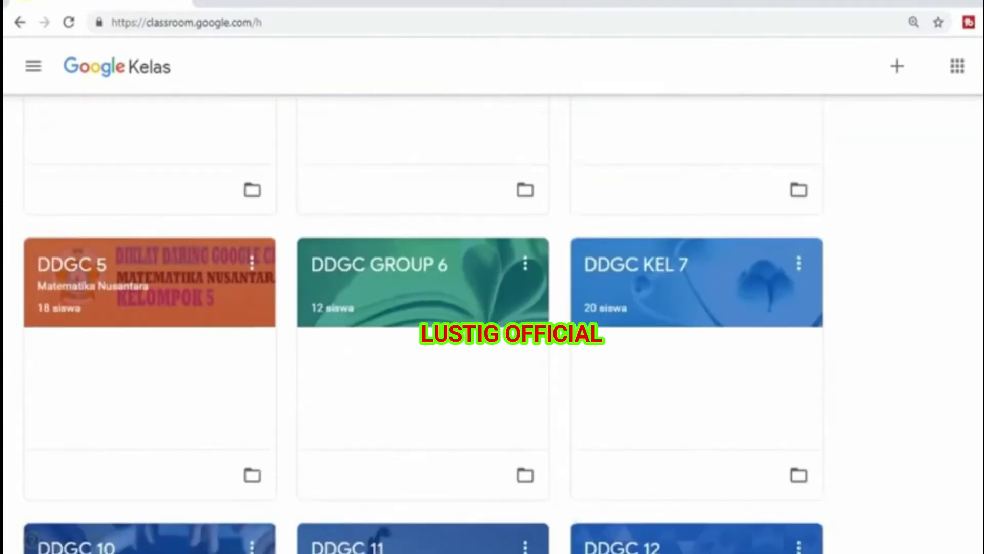
{"action": "scroll", "coordinate": [492, 292], "scroll_direction": "up", "scroll_amount": 1}
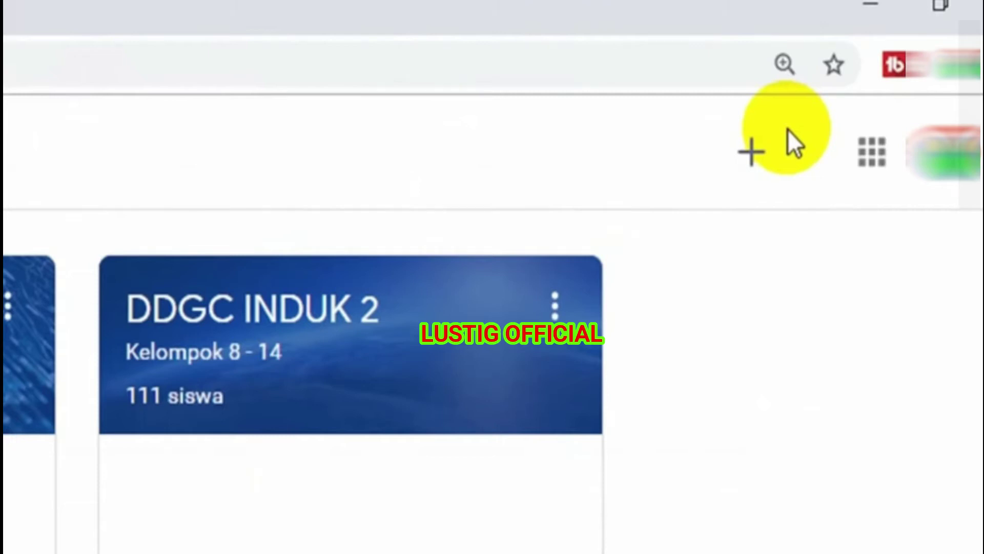
{"action": "left_click", "coordinate": [759, 145]}
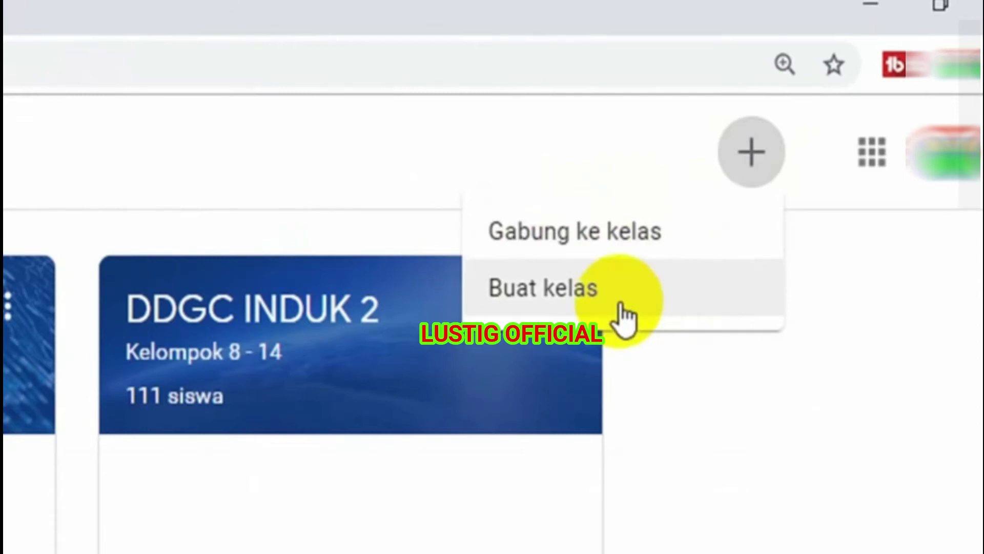
{"action": "left_click", "coordinate": [535, 293]}
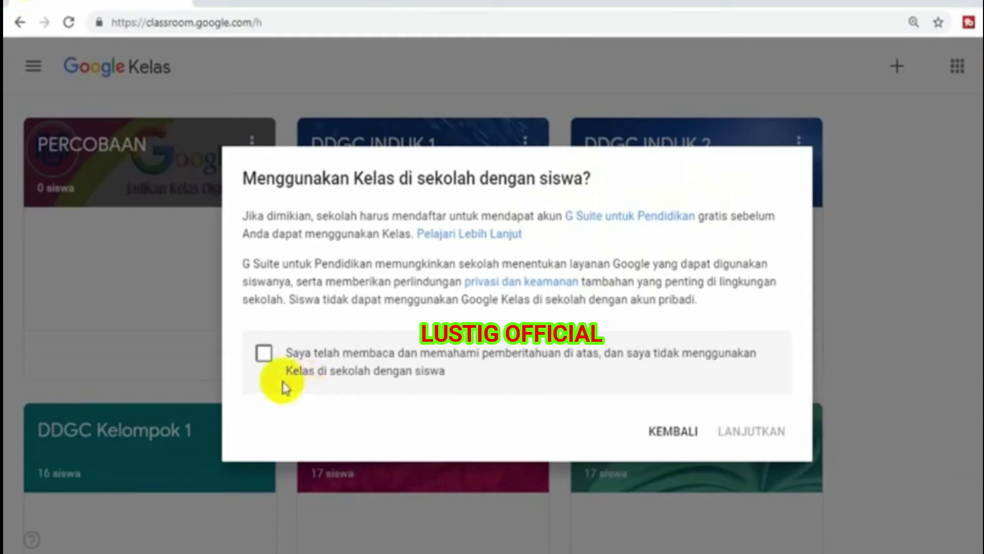
- Tick the school-use consent, continue with LANJUTKAN, and focus the Nama kelas field
{"action": "left_click", "coordinate": [262, 356]}
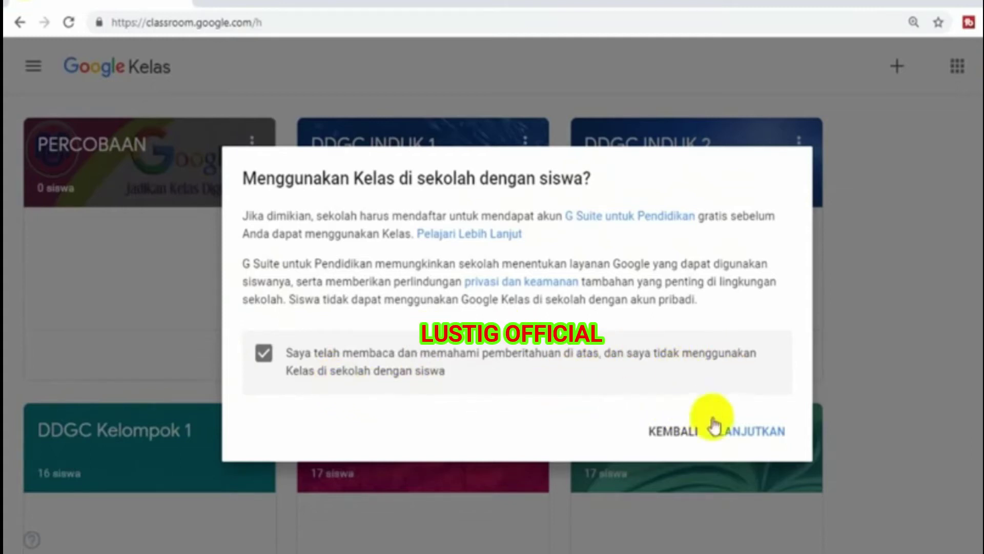
{"action": "left_click", "coordinate": [739, 433]}
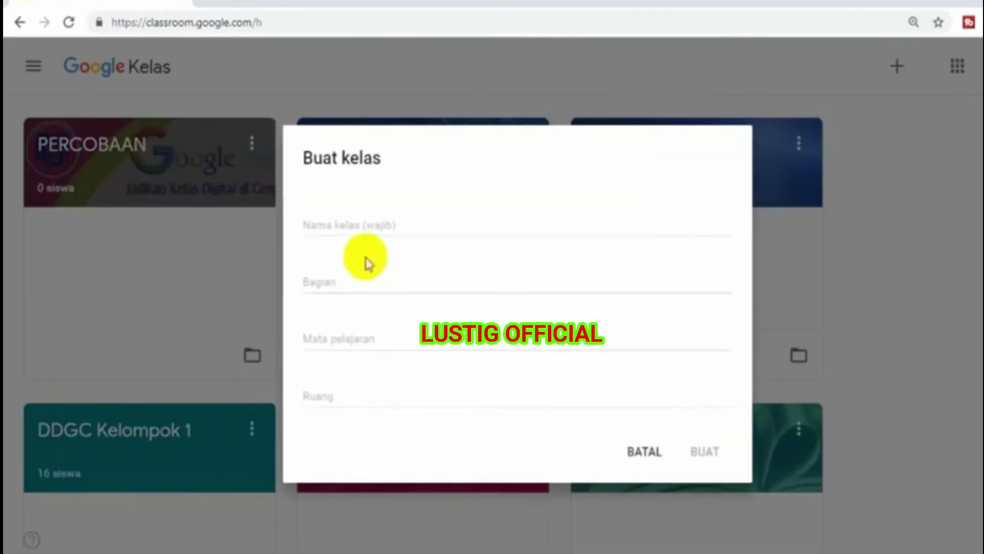
{"action": "left_click", "coordinate": [364, 225]}
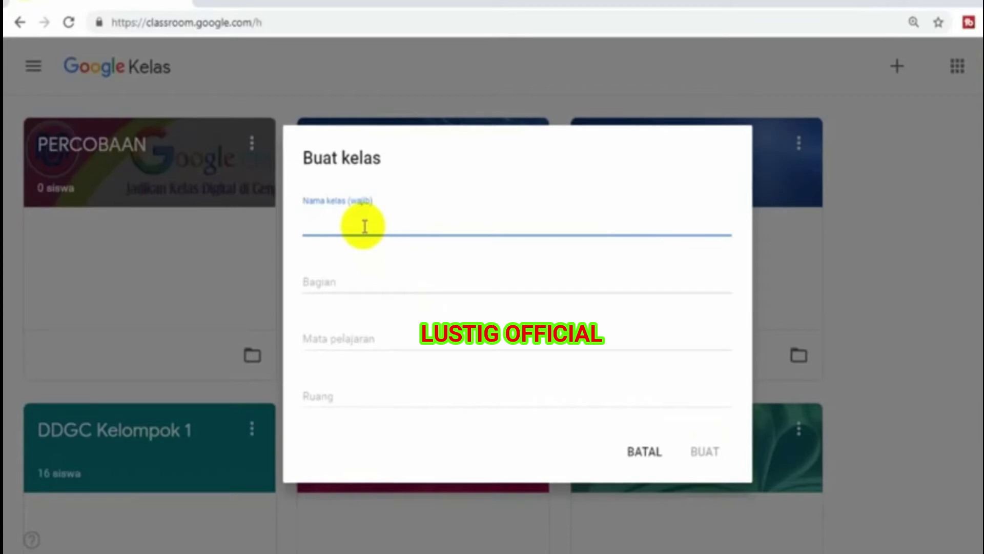
- Enter class name 'MATEMATIKA PEMINATAN' and section 'X MIPA 1', then create the class
{"action": "type", "text": "MATE"}
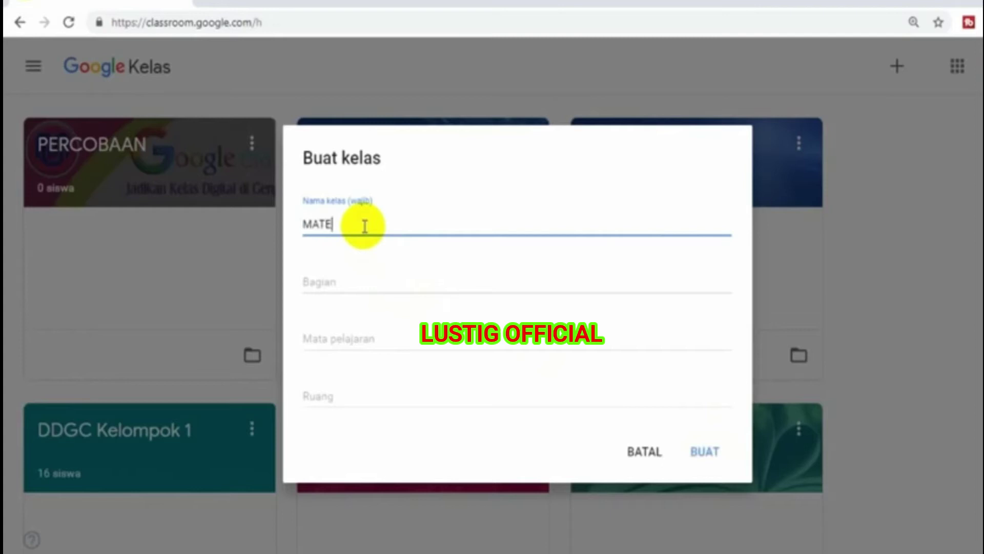
{"action": "type", "text": "MATIKA PEMINATAN"}
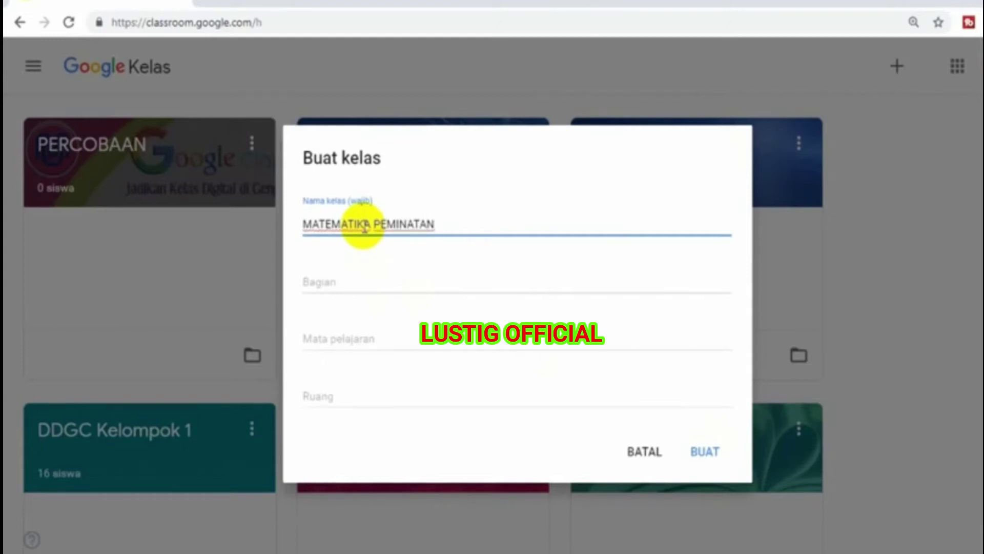
{"action": "key", "text": "ctrl+plus"}
{"action": "key", "text": "ctrl+plus"}
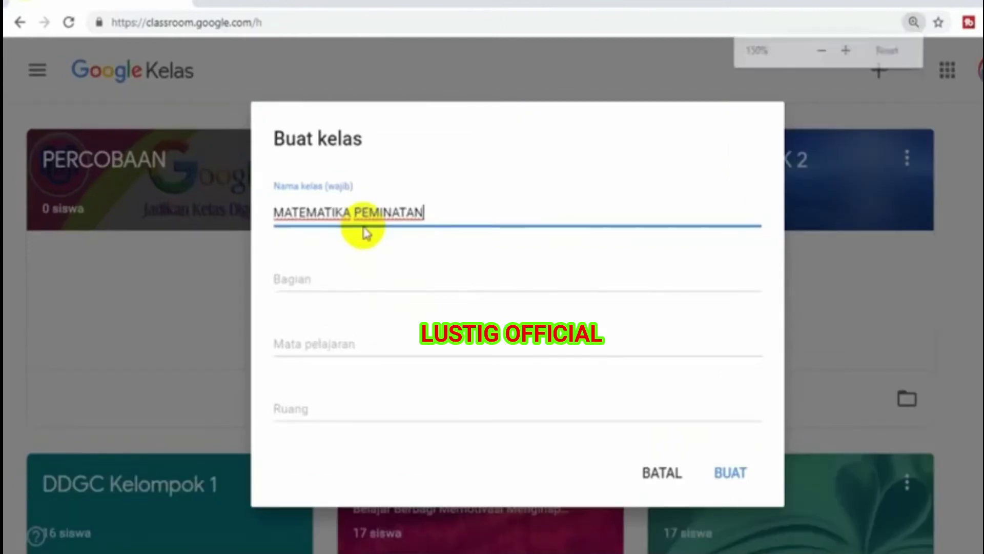
{"action": "left_click", "coordinate": [296, 279]}
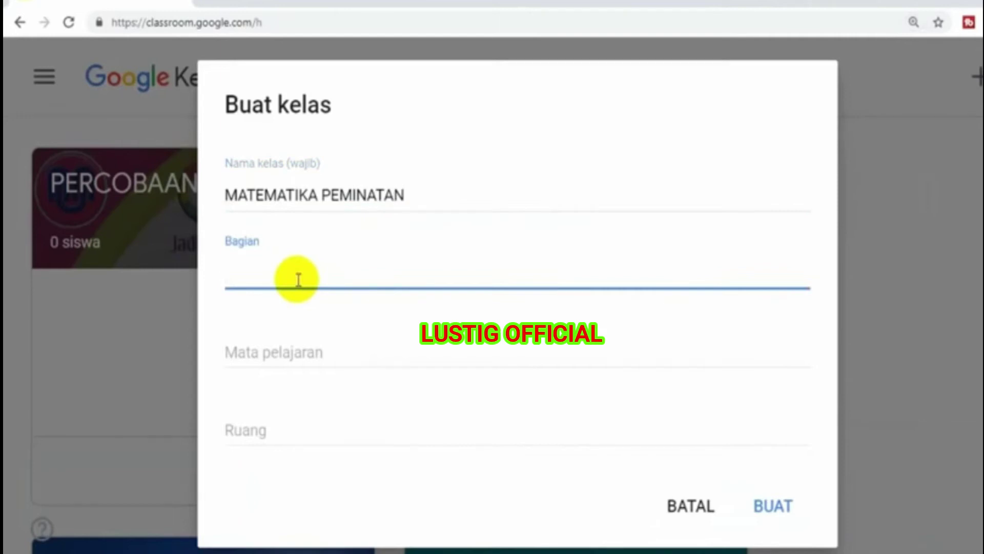
{"action": "type", "text": "X MIPA 1"}
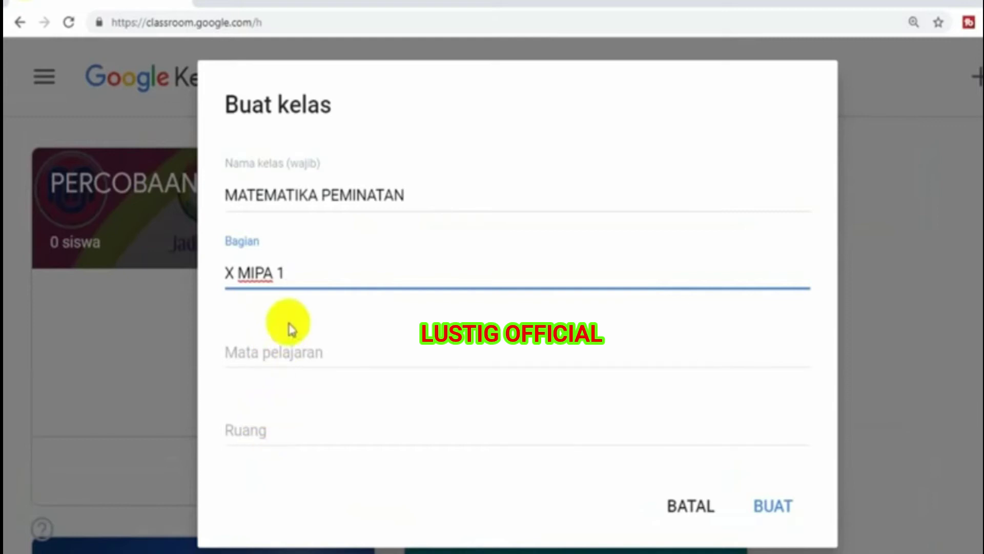
{"action": "left_click_drag", "start_coordinate": [226, 189], "coordinate": [309, 195]}
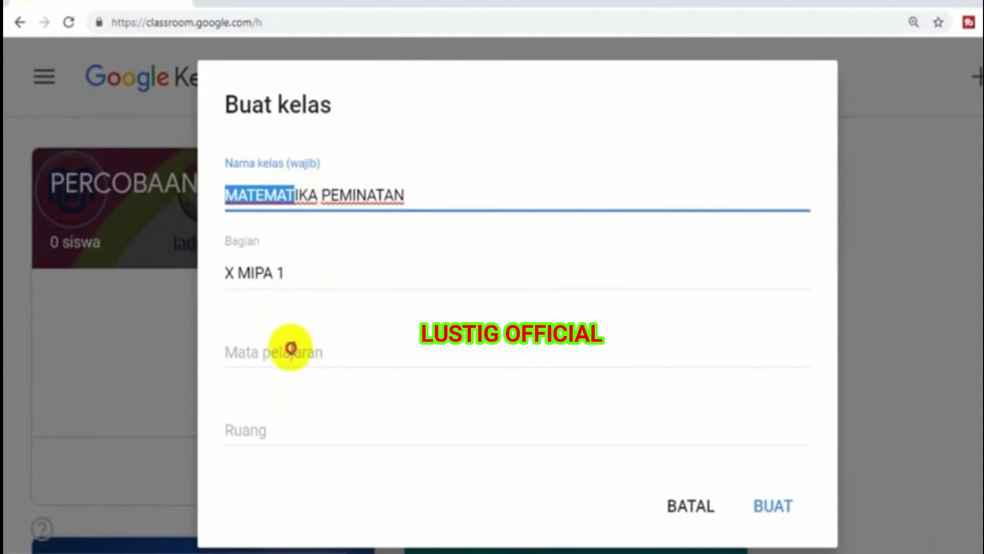
{"action": "left_click", "coordinate": [292, 348]}
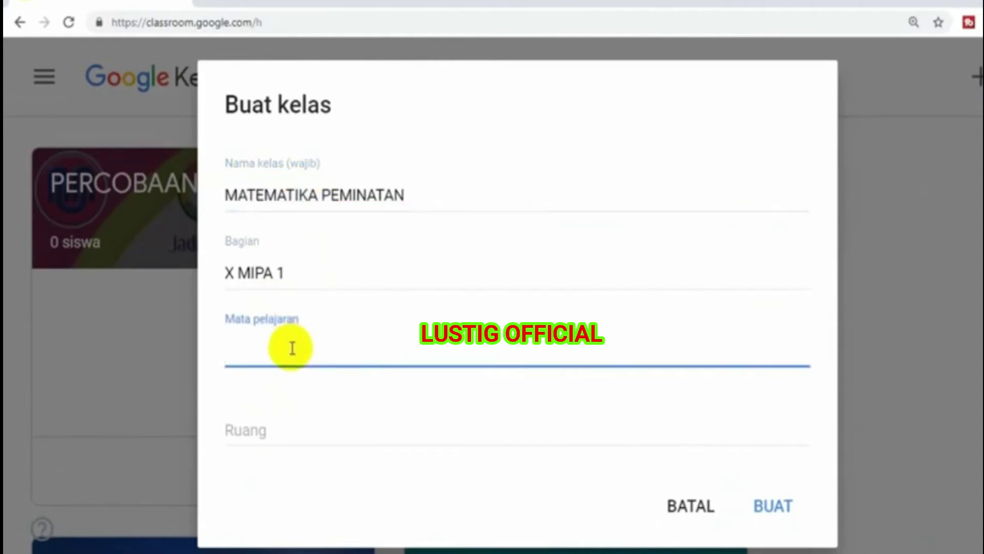
{"action": "left_click", "coordinate": [769, 508]}
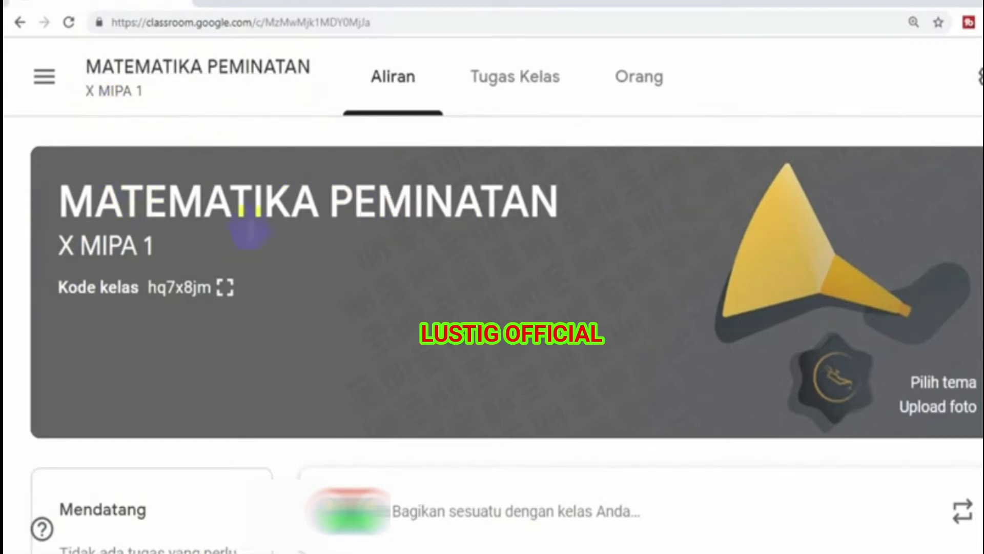
{"action": "key", "text": "ctrl+minus"}
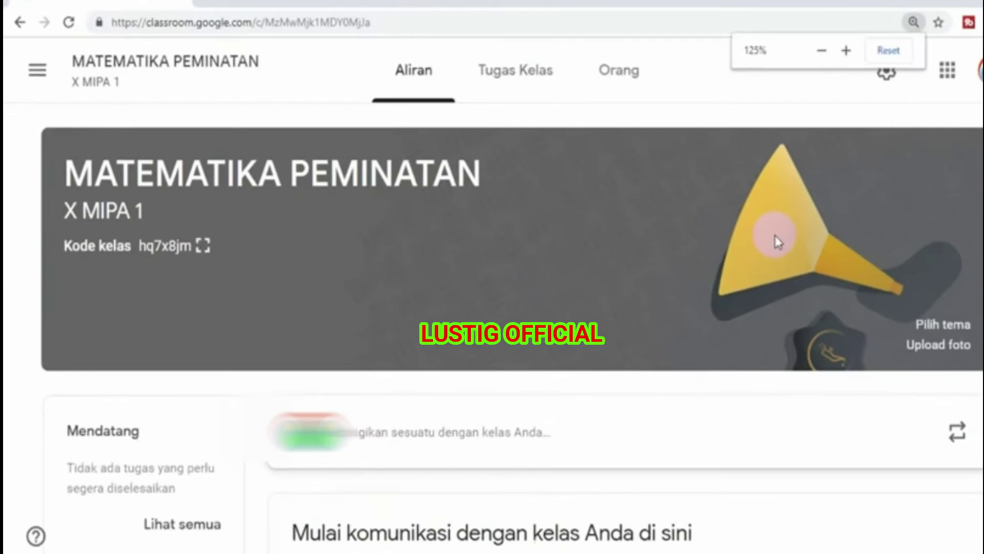
{"action": "key", "text": "ctrl+minus"}
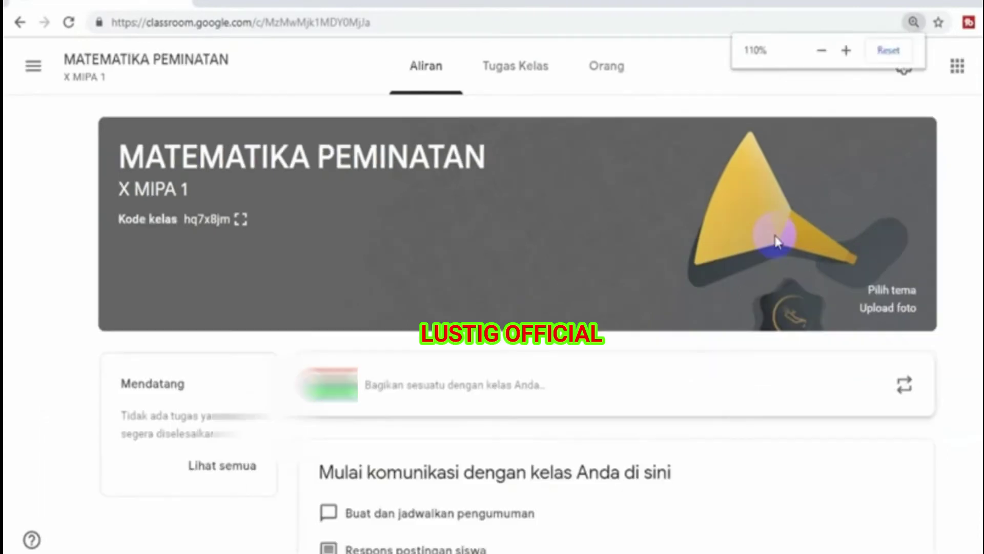
{"action": "scroll", "coordinate": [512, 318], "scroll_direction": "down", "scroll_amount": 1}
{"action": "scroll", "coordinate": [512, 317], "scroll_direction": "up", "scroll_amount": 1}
{"action": "scroll", "coordinate": [492, 323], "scroll_direction": "down", "scroll_amount": 1}
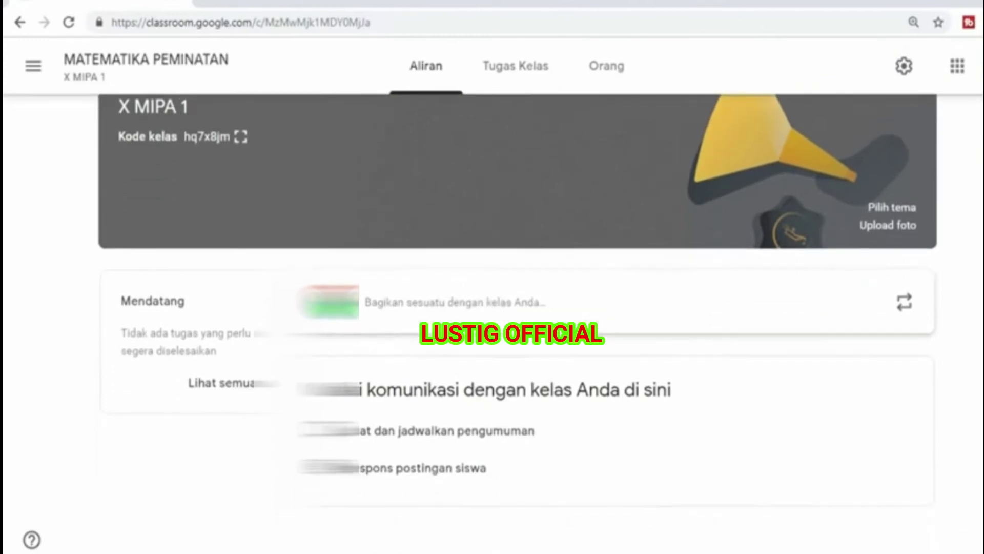
{"action": "scroll", "coordinate": [492, 323], "scroll_direction": "up", "scroll_amount": 2}
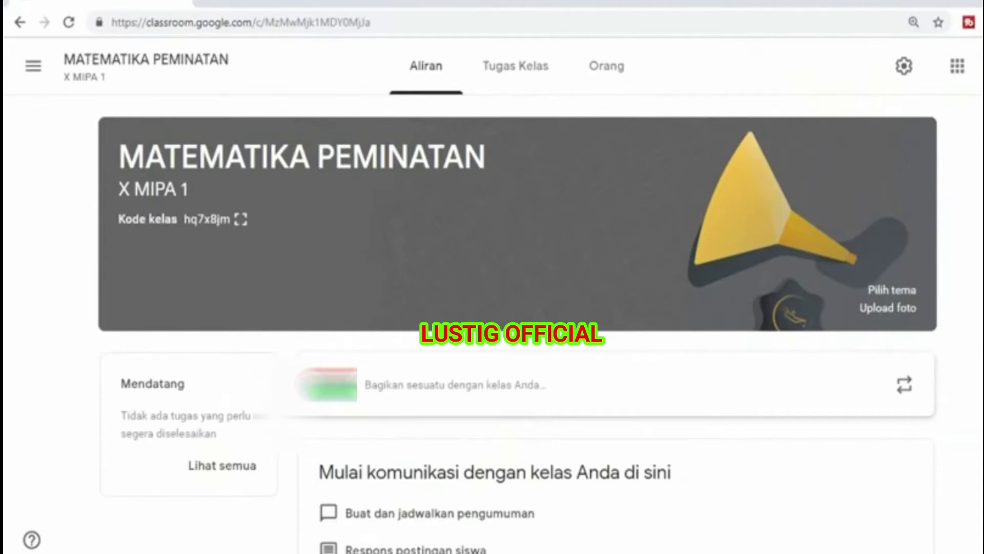
{"action": "left_click", "coordinate": [690, 291]}
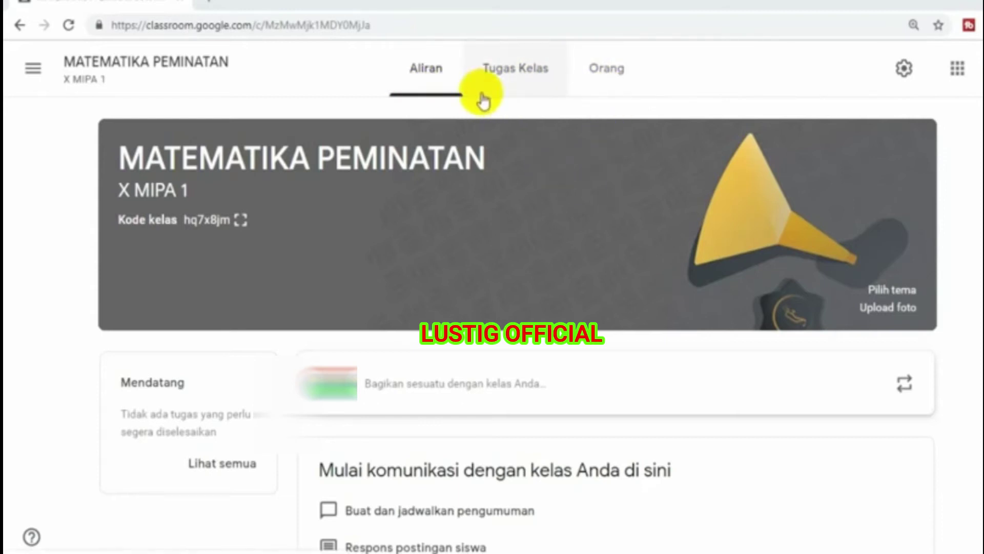
- Switch to the Orang tab of MATEMATIKA PEMINATAN
{"action": "left_click", "coordinate": [604, 75]}
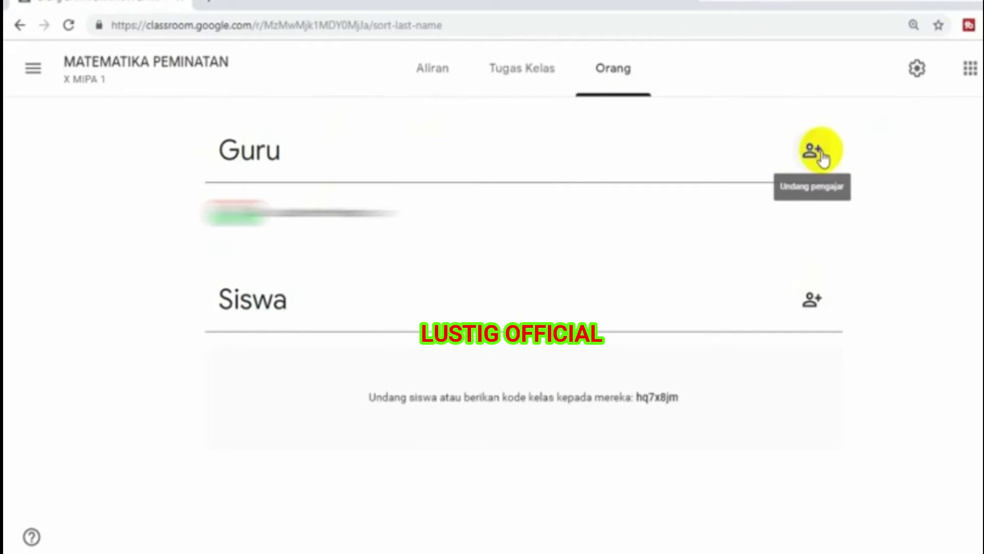
- Zoom the page in and return to the Aliran stream
{"action": "key", "text": "ctrl+plus"}
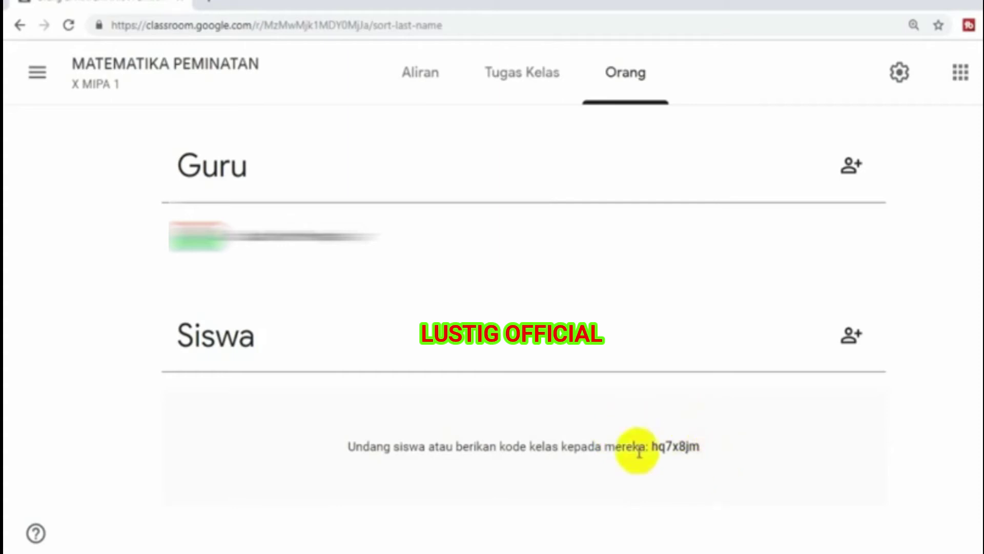
{"action": "left_click", "coordinate": [424, 84]}
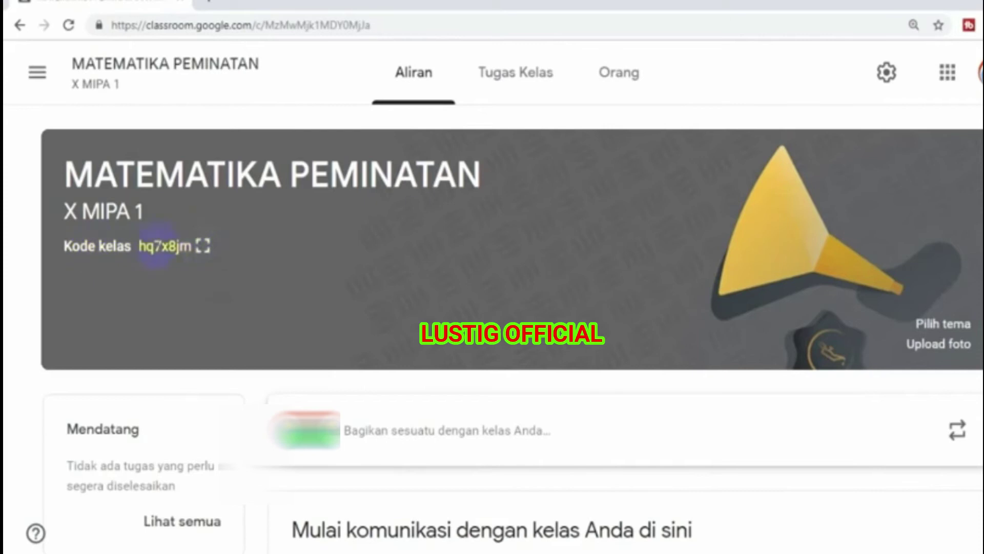
{"action": "left_click", "coordinate": [204, 246]}
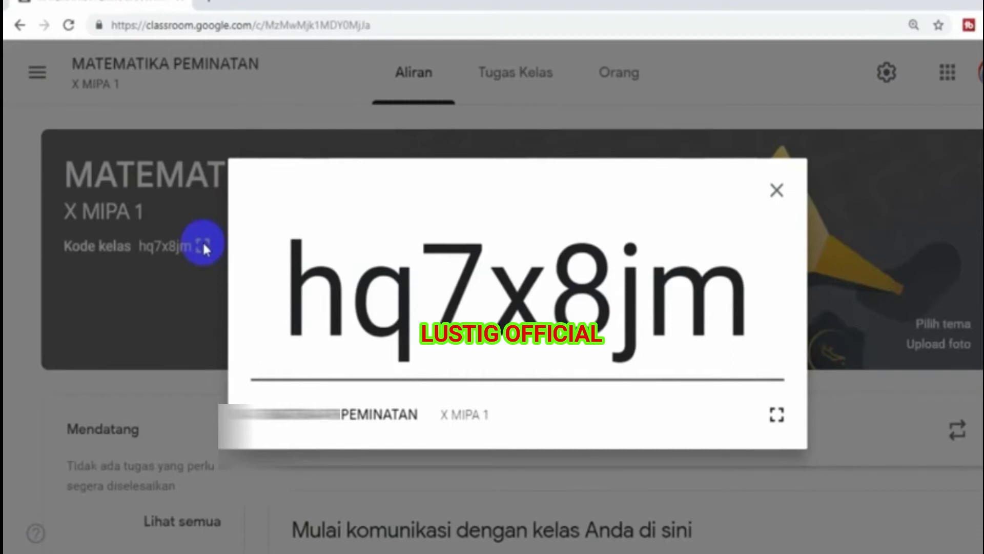
- Close the enlarged code, switch between Orang and Aliran, and open the side menu
{"action": "left_click", "coordinate": [778, 193]}
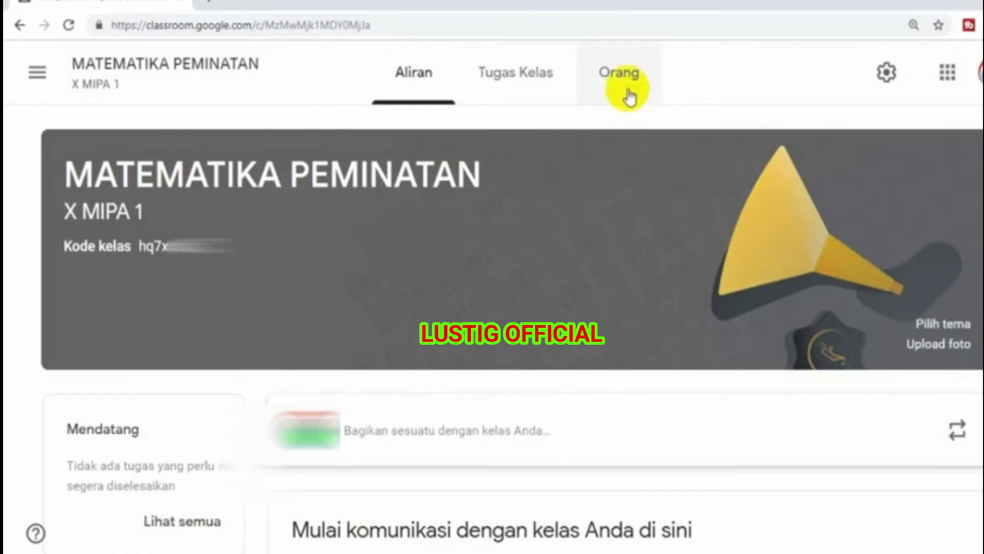
{"action": "left_click", "coordinate": [620, 73]}
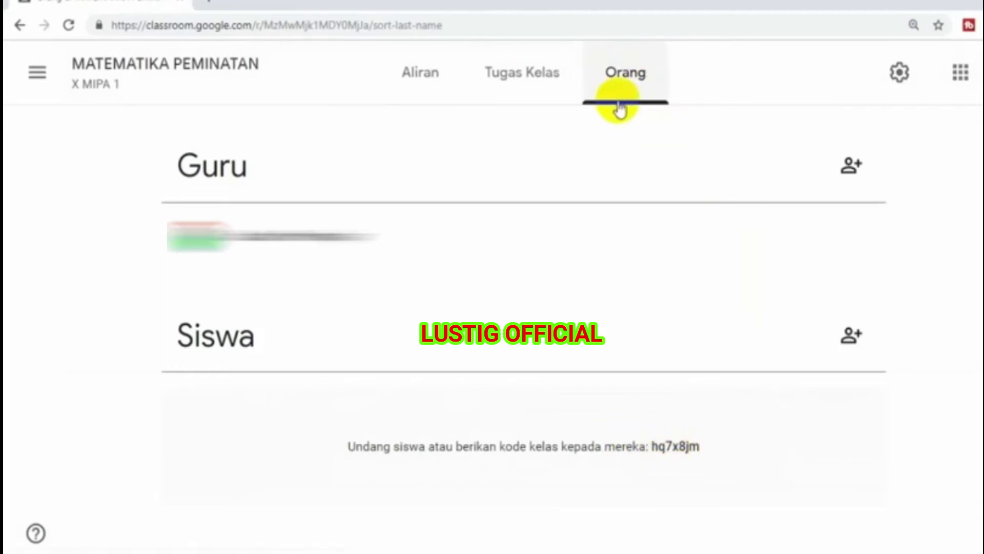
{"action": "left_click", "coordinate": [429, 91]}
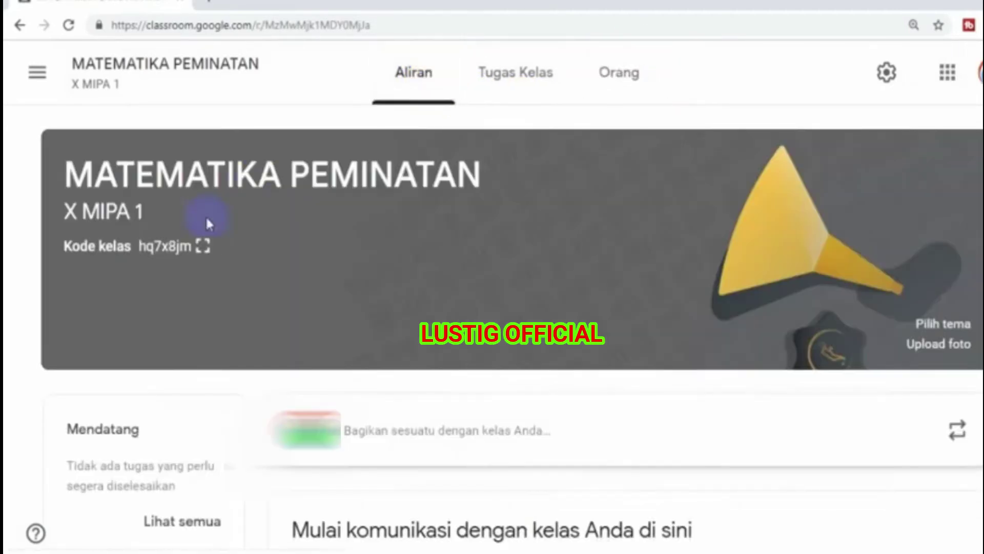
{"action": "left_click", "coordinate": [626, 77]}
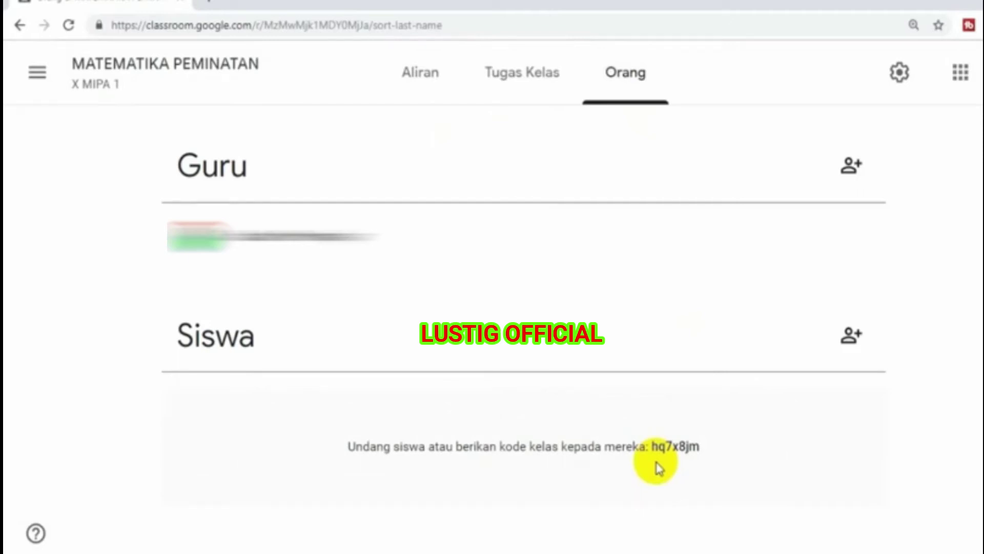
{"action": "left_click", "coordinate": [409, 77]}
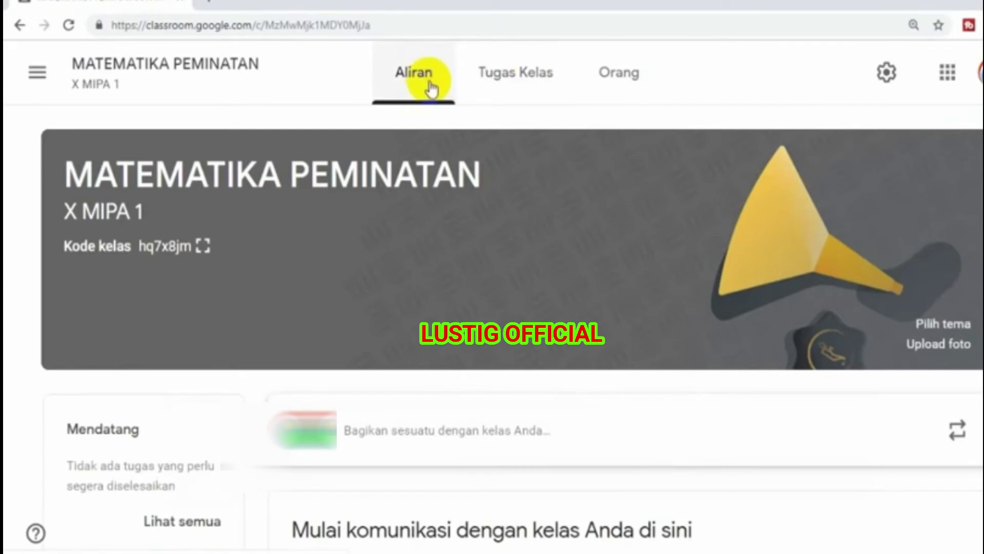
{"action": "left_click", "coordinate": [37, 74]}
- Go to the Kelas home page, then open and cancel the Gabung ke kelas dialog
{"action": "left_click", "coordinate": [67, 80]}
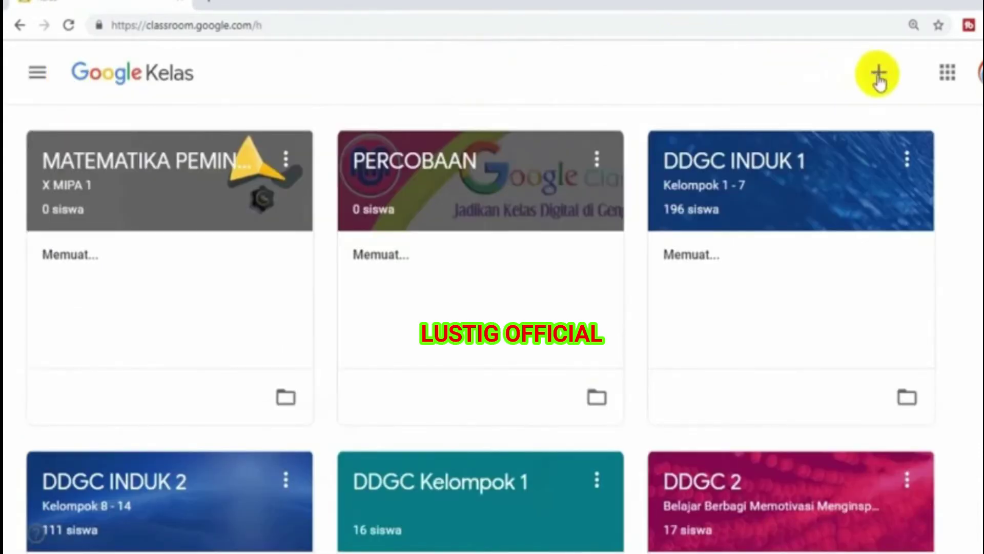
{"action": "left_click", "coordinate": [879, 74]}
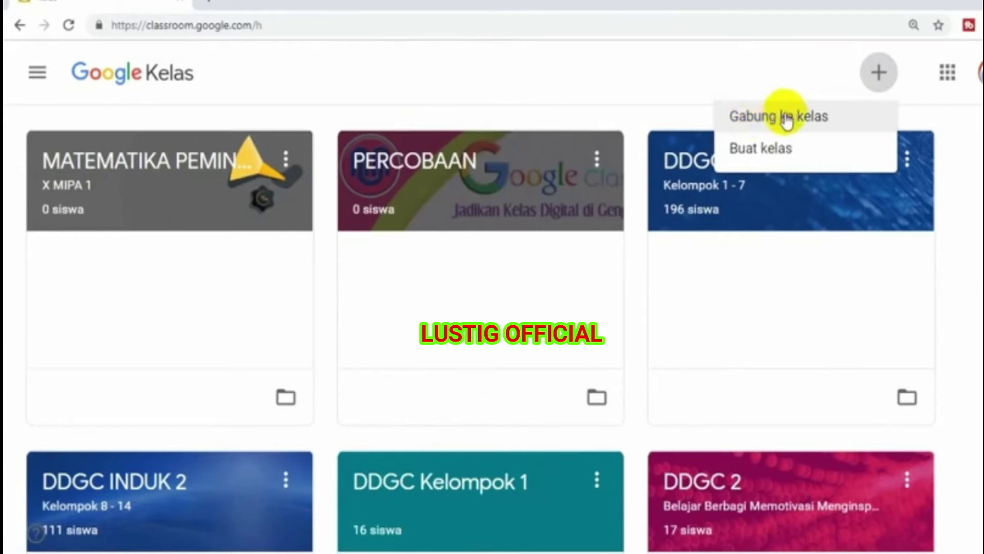
{"action": "left_click", "coordinate": [786, 117]}
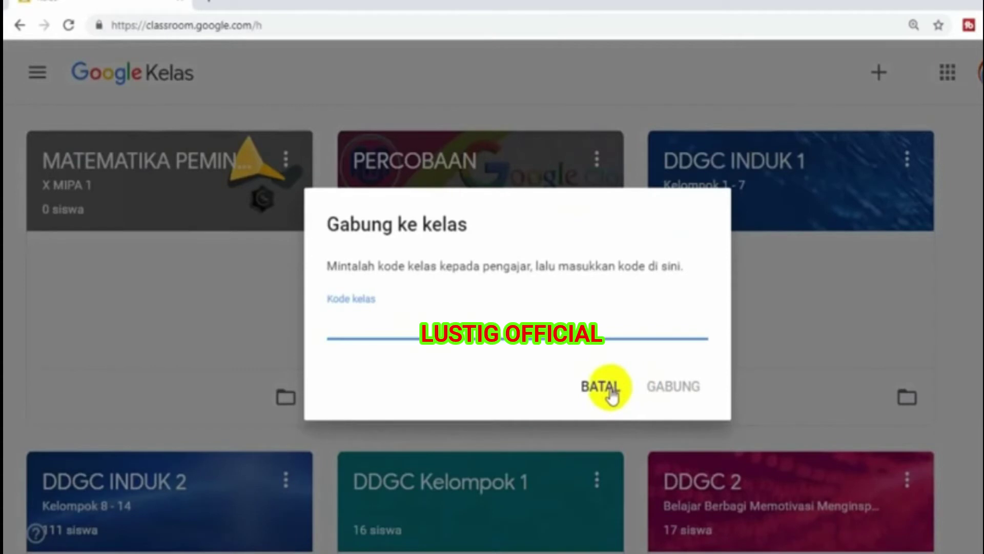
{"action": "left_click", "coordinate": [614, 394]}
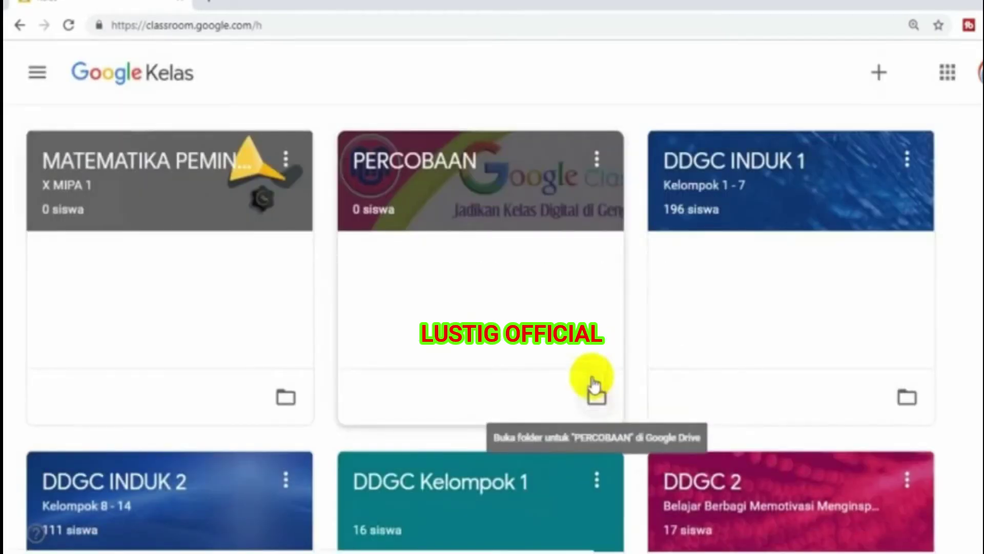
{"action": "left_click", "coordinate": [127, 203]}
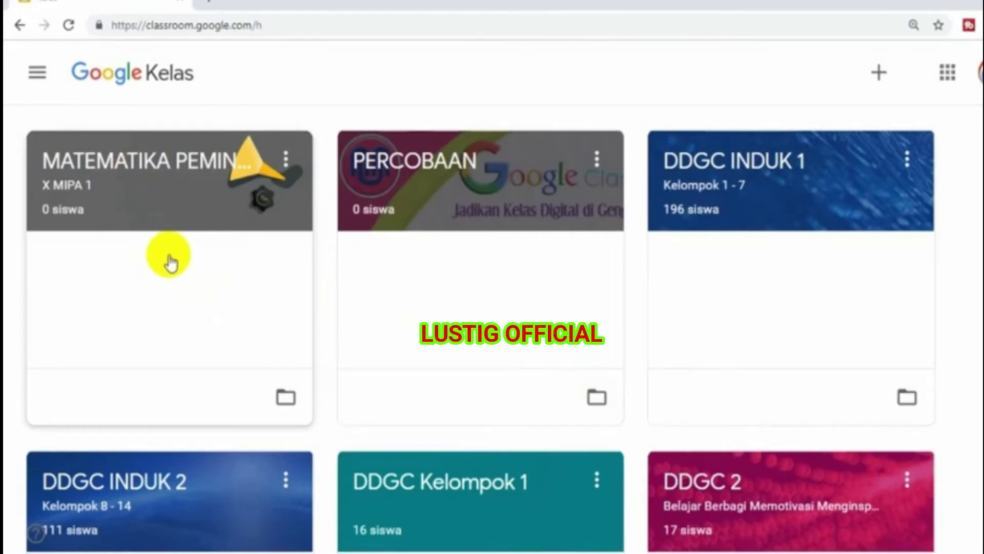
- From MATEMATIKA PEMINATAN's Orang list, invite a student by name, choosing their suggested e-mail address
{"action": "left_click", "coordinate": [120, 173]}
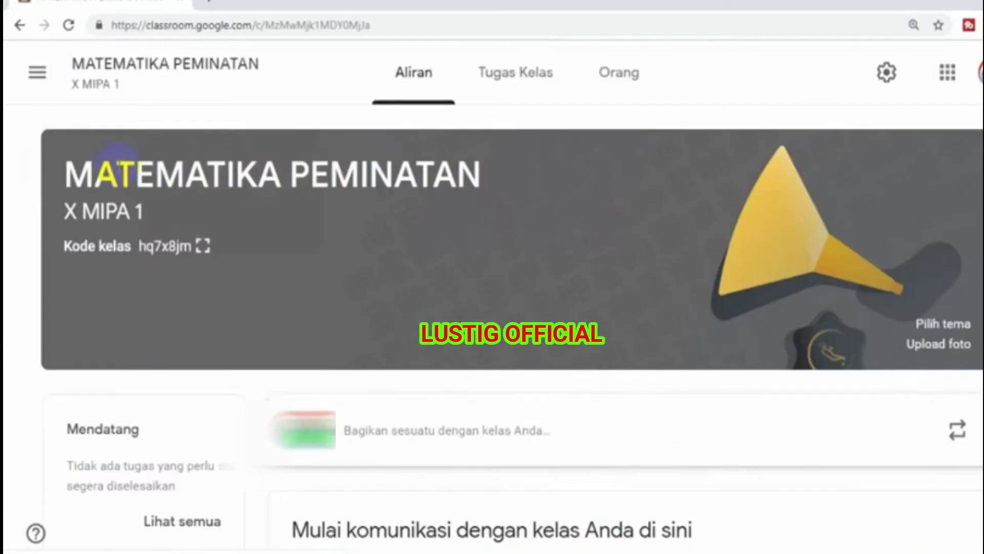
{"action": "left_click", "coordinate": [620, 76]}
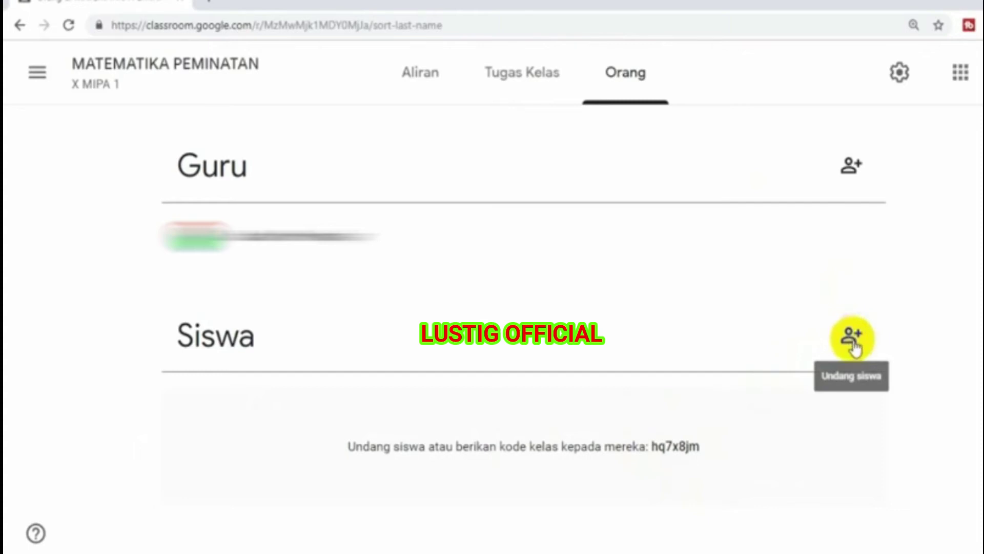
{"action": "left_click", "coordinate": [853, 343]}
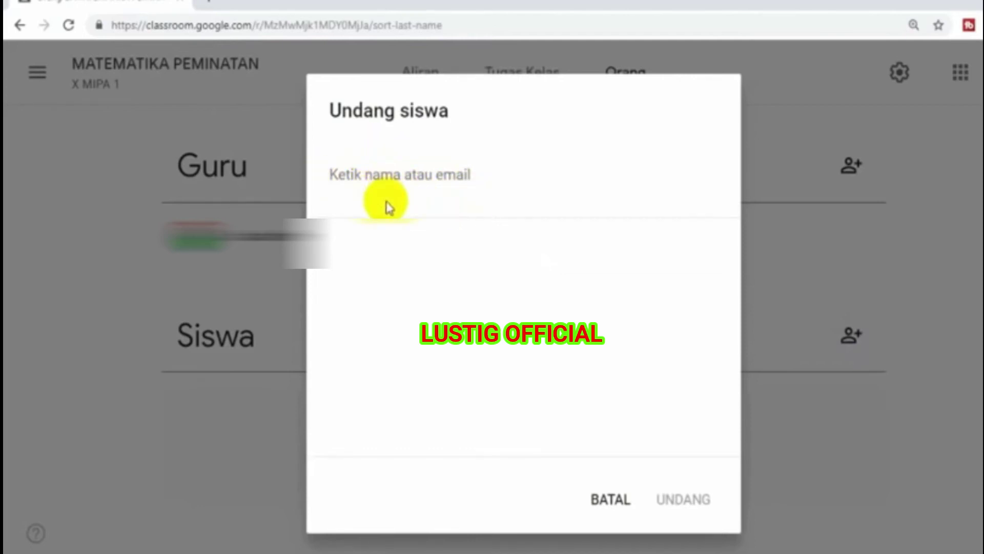
{"action": "left_click", "coordinate": [384, 170]}
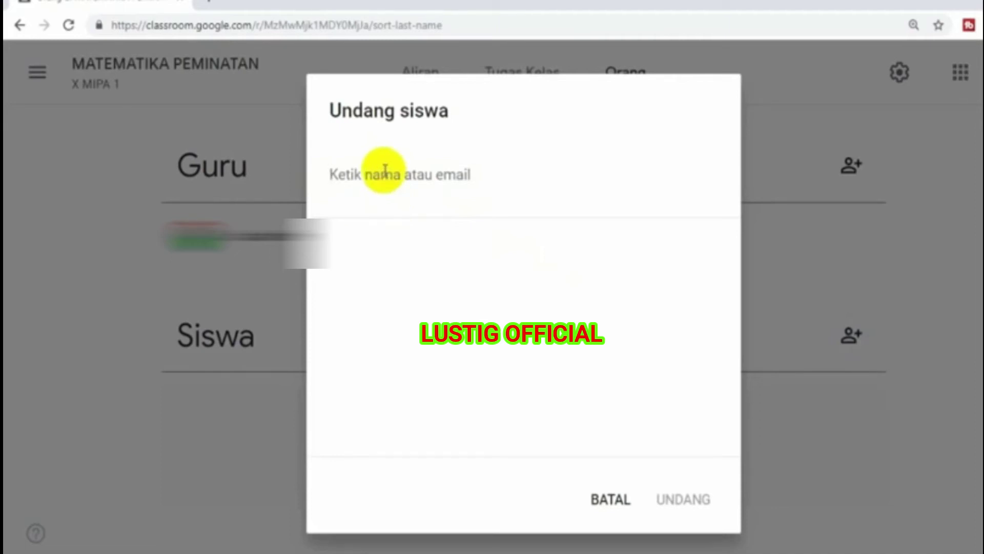
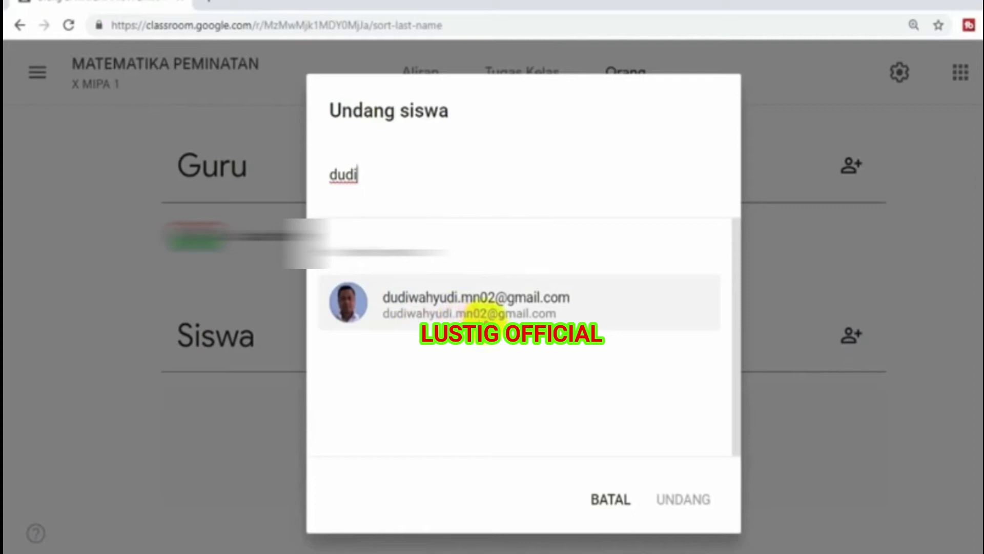
{"action": "left_click", "coordinate": [460, 313]}
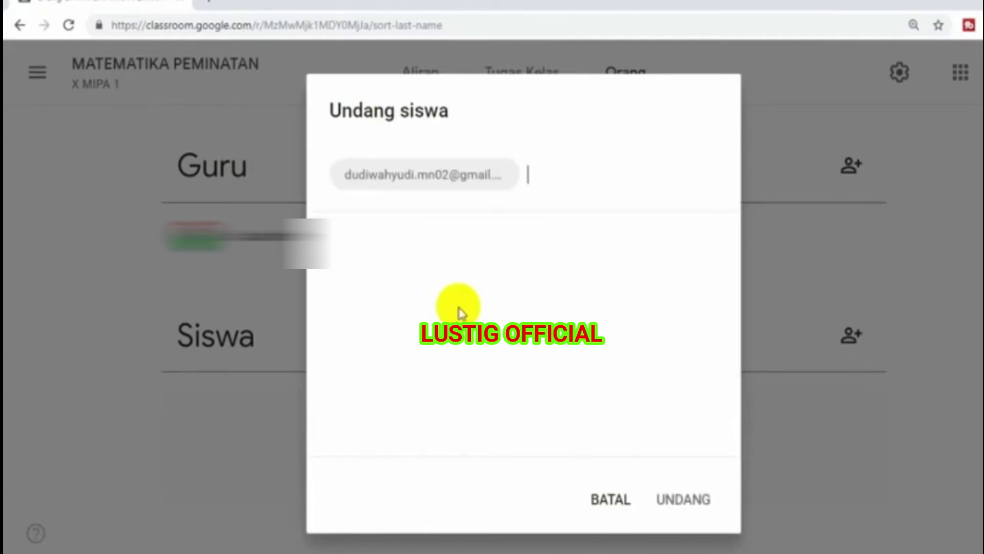
{"action": "left_click", "coordinate": [676, 501]}
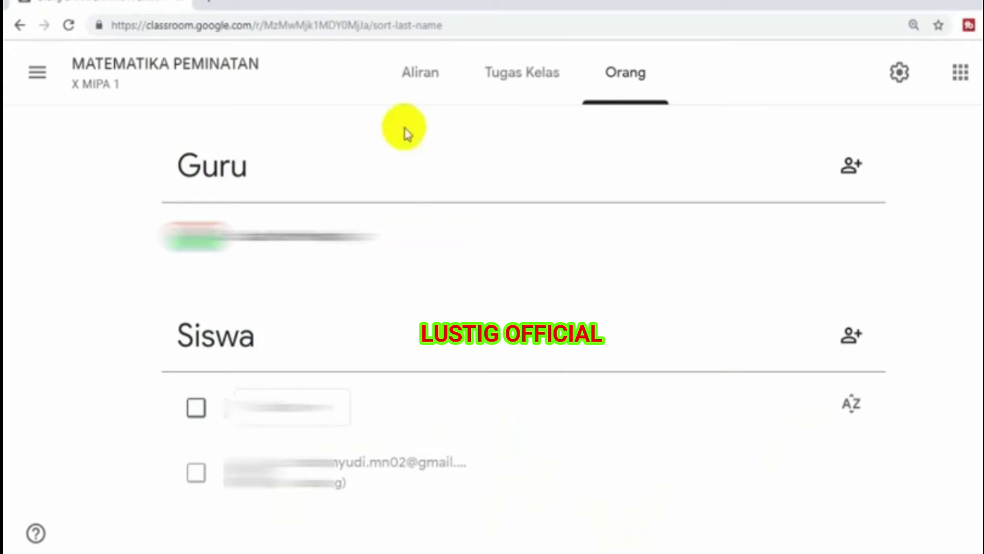
{"action": "left_click", "coordinate": [411, 79]}
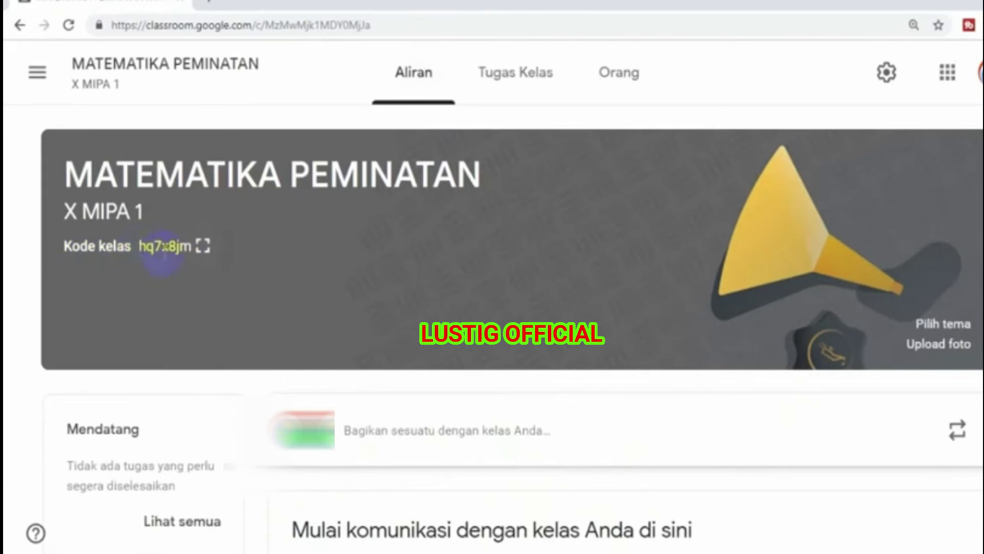
{"action": "left_click", "coordinate": [203, 246]}
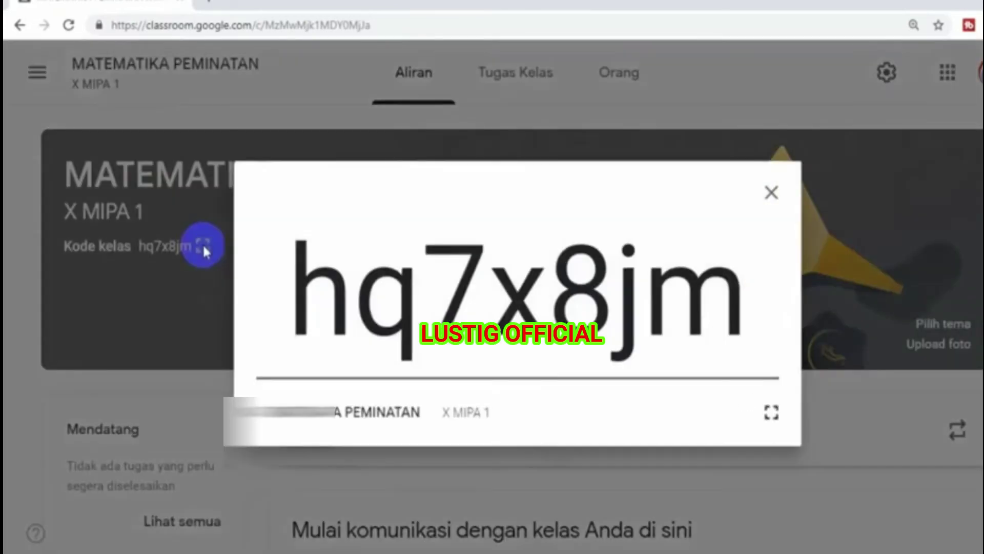
{"action": "left_click", "coordinate": [776, 193]}
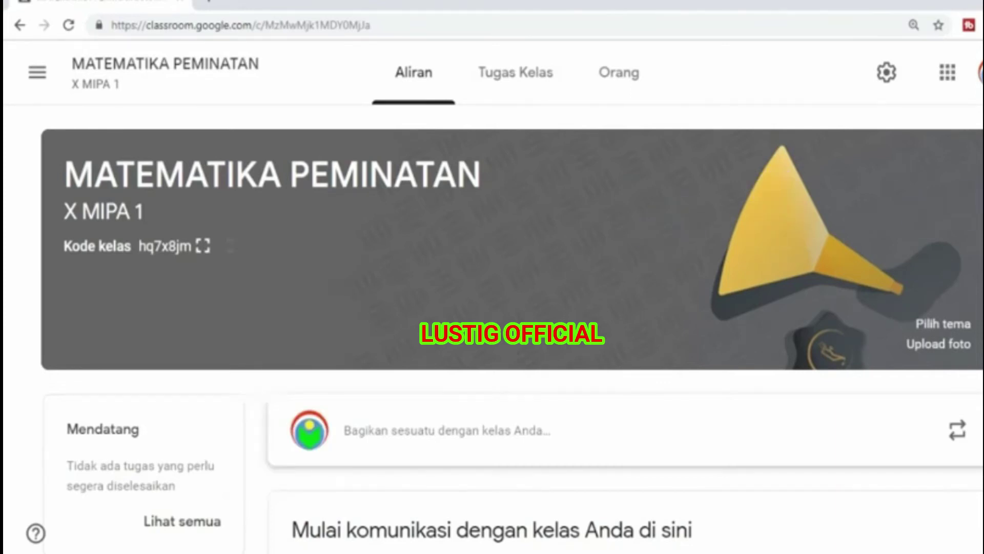
{"action": "scroll", "coordinate": [512, 313], "scroll_direction": "down", "scroll_amount": 3}
{"action": "scroll", "coordinate": [512, 313], "scroll_direction": "up", "scroll_amount": 1}
{"action": "scroll", "coordinate": [513, 313], "scroll_direction": "down", "scroll_amount": 1}
{"action": "scroll", "coordinate": [512, 313], "scroll_direction": "up", "scroll_amount": 3}
{"action": "scroll", "coordinate": [513, 313], "scroll_direction": "down", "scroll_amount": 3}
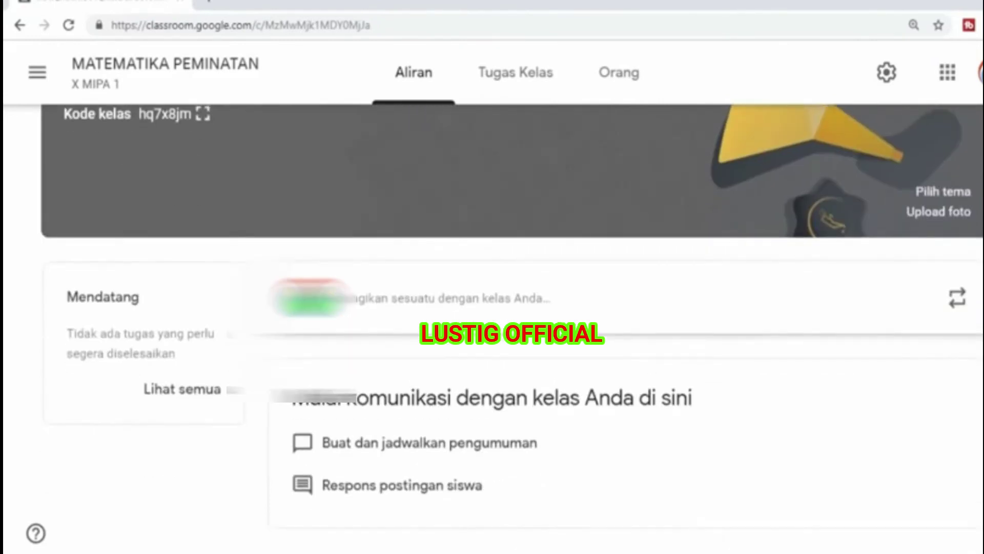
{"action": "key", "text": "ctrl+minus"}
{"action": "scroll", "coordinate": [512, 312], "scroll_direction": "up", "scroll_amount": 2}
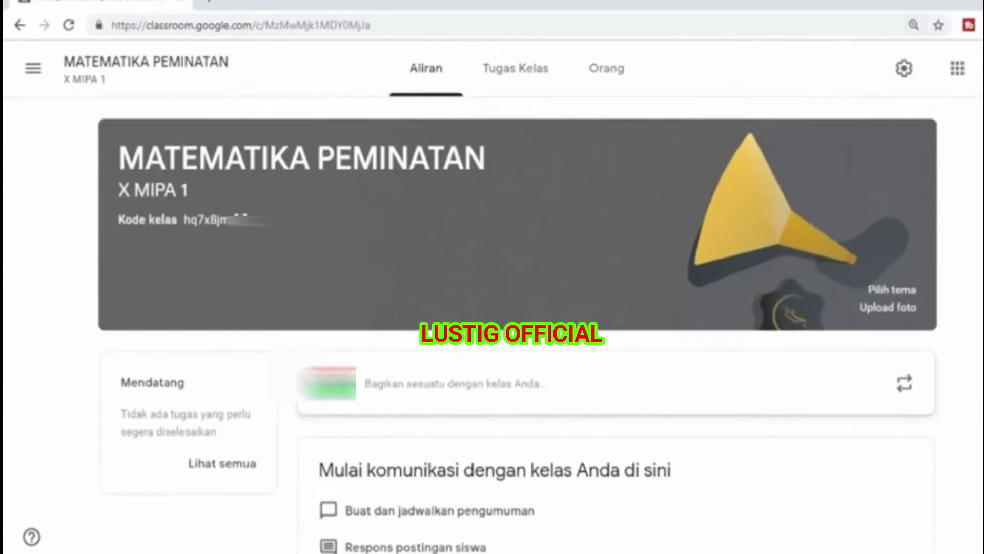
{"action": "scroll", "coordinate": [512, 312], "scroll_direction": "down", "scroll_amount": 1}
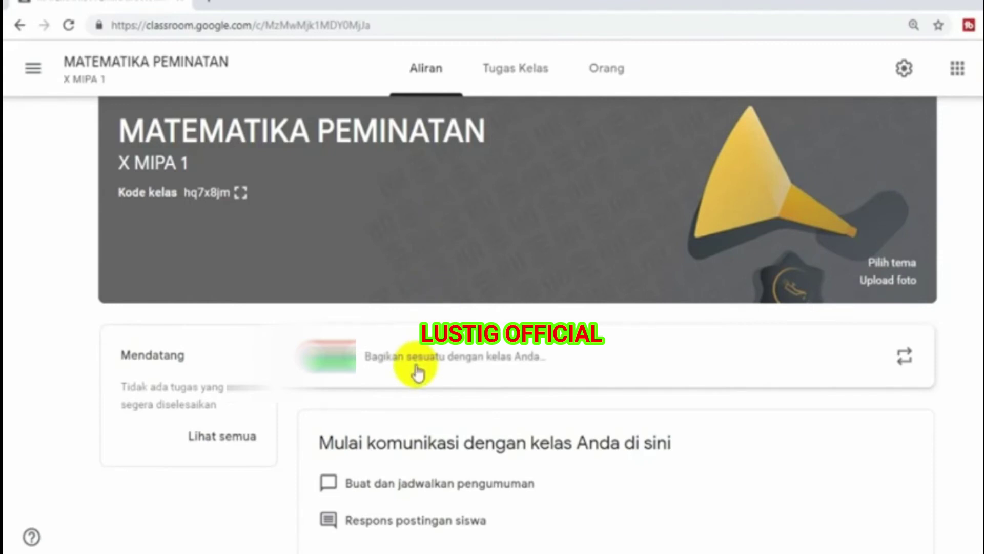
- Write the post 'Selamat Datang di kelas Matematika Peminatan Kelas X MIPA 1' to the class
{"action": "left_click", "coordinate": [396, 357]}
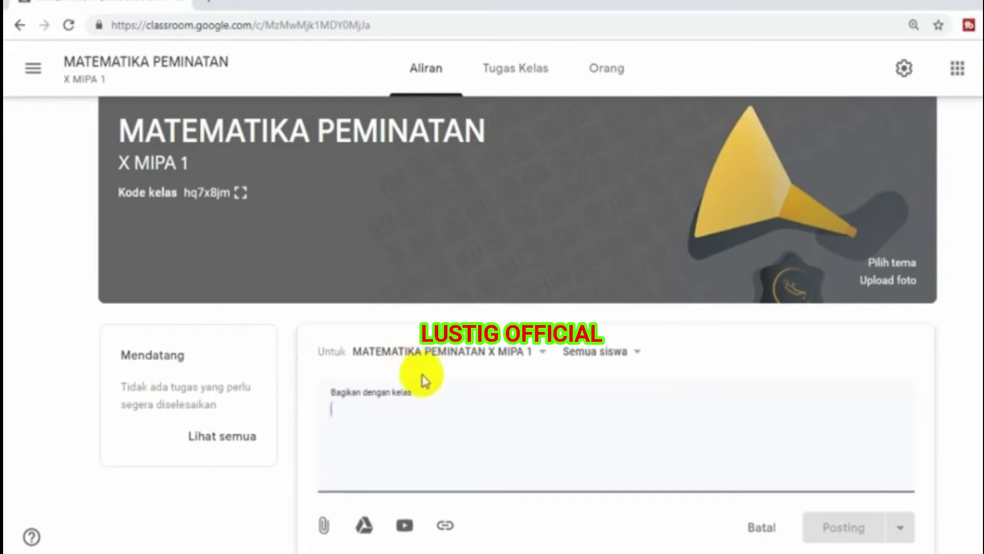
{"action": "type", "text": "Selamat Datang di kelas Matematika Pemi"}
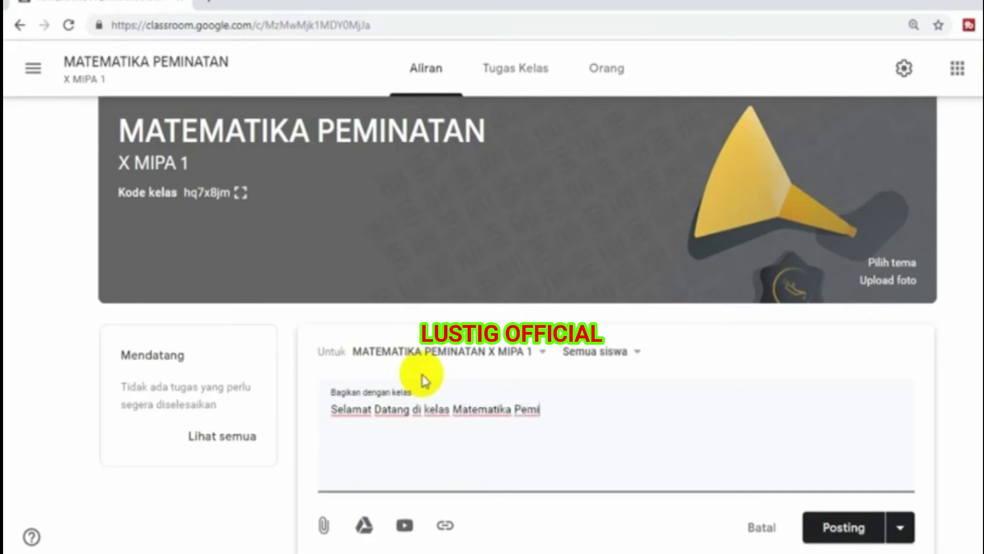
{"action": "type", "text": "natan"}
{"action": "key", "text": "BackSpace"}
{"action": "key", "text": "BackSpace"}
{"action": "type", "text": "n Kelas"}
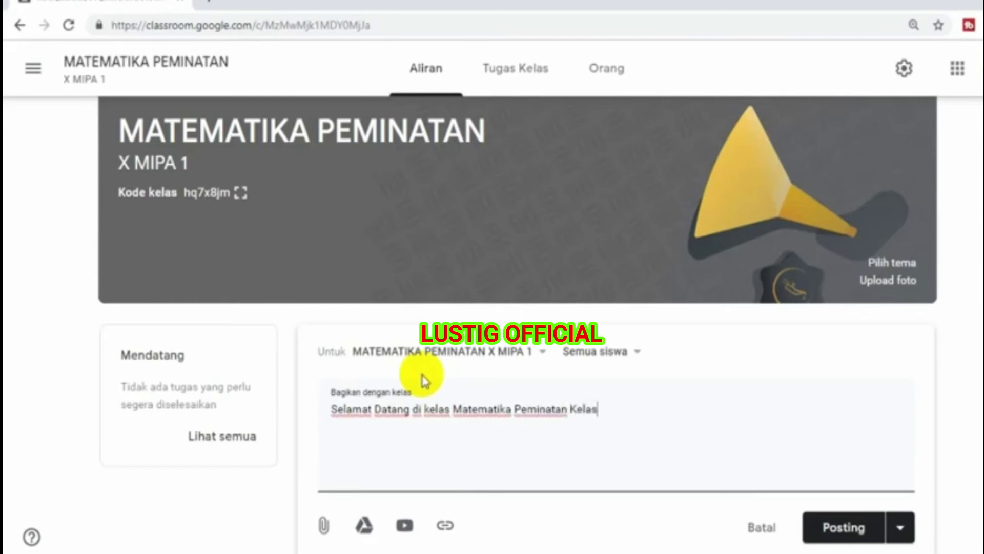
{"action": "type", "text": " X MIPA "}
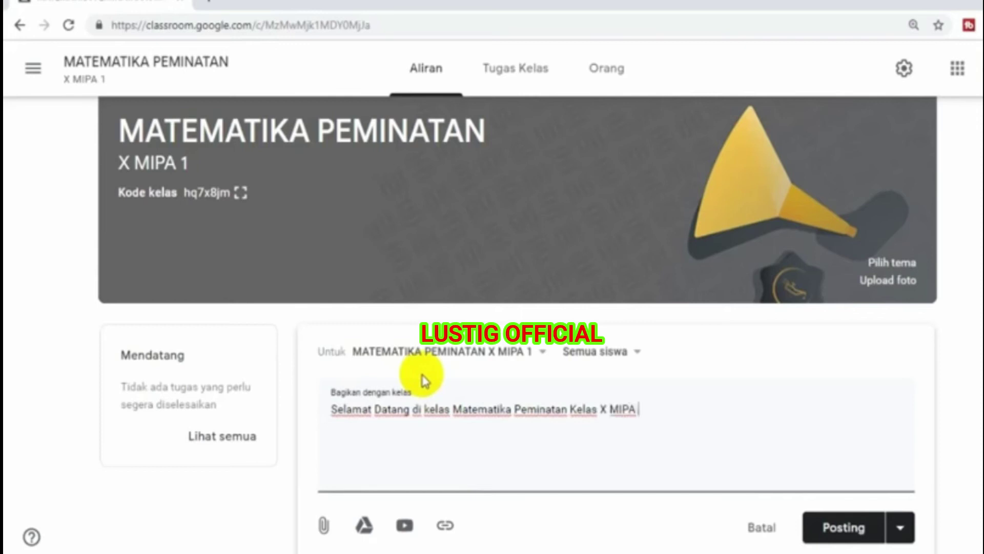
{"action": "type", "text": "1"}
- Publish the welcome announcement, adjusting page zoom to reach the Posting button
{"action": "left_click", "coordinate": [851, 532]}
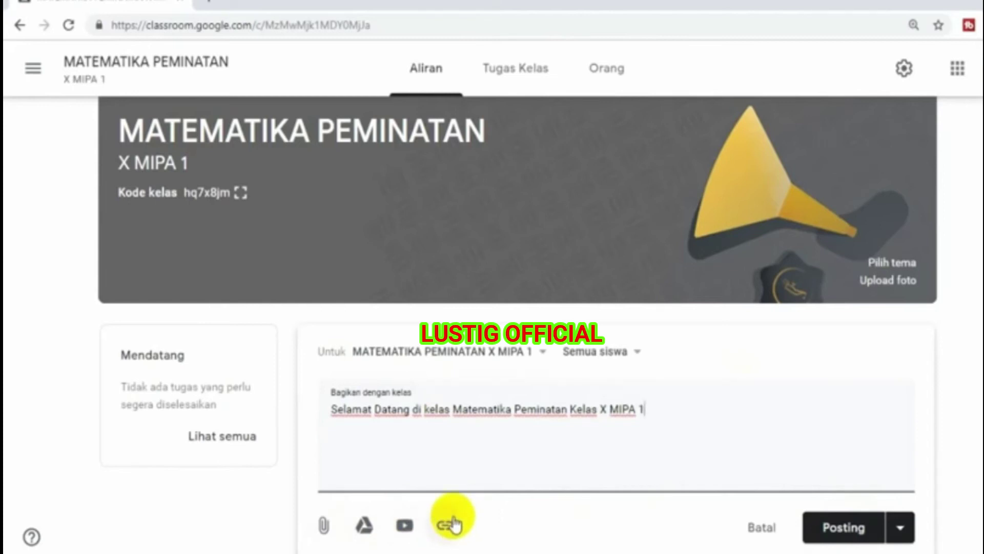
{"action": "left_click", "coordinate": [839, 531]}
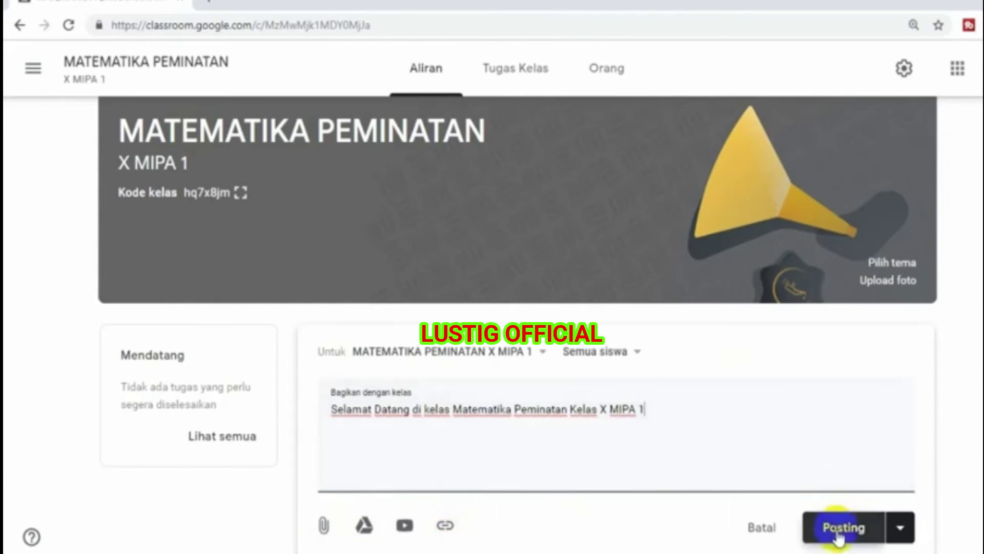
{"action": "key", "text": "ctrl+plus"}
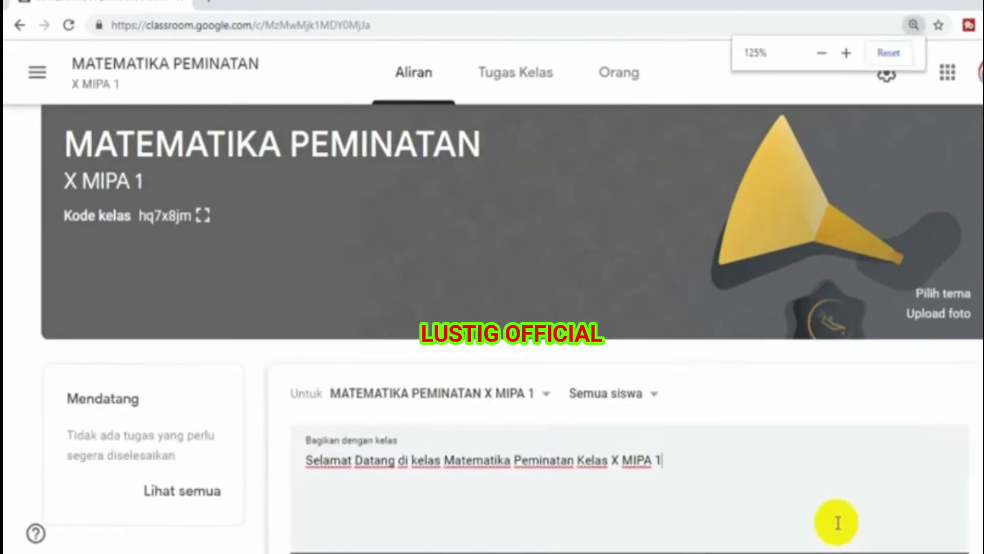
{"action": "scroll", "coordinate": [837, 521], "scroll_direction": "down", "scroll_amount": 1}
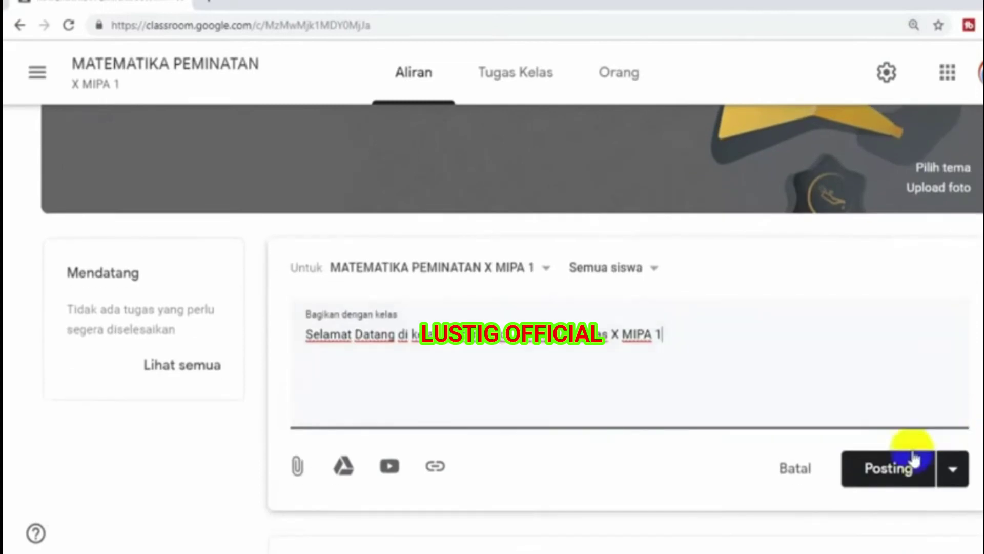
{"action": "left_click", "coordinate": [894, 474]}
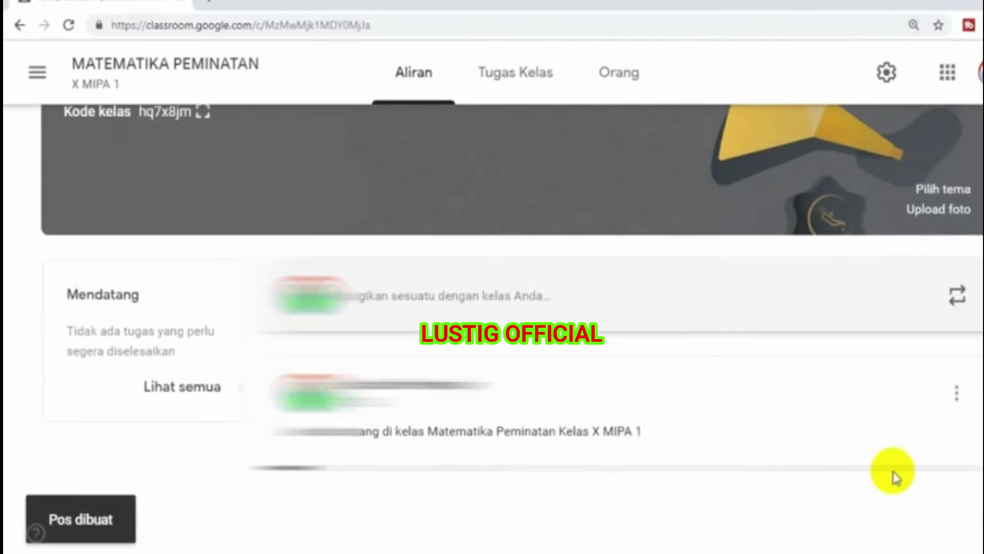
{"action": "scroll", "coordinate": [895, 475], "scroll_direction": "down", "scroll_amount": 1}
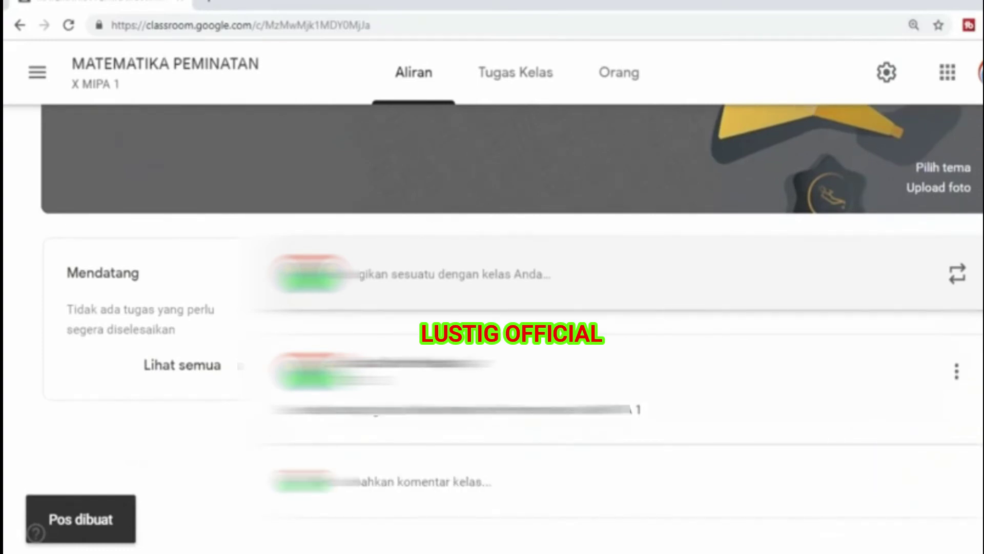
{"action": "scroll", "coordinate": [979, 389], "scroll_direction": "down", "scroll_amount": 1}
{"action": "key", "text": "ctrl+minus"}
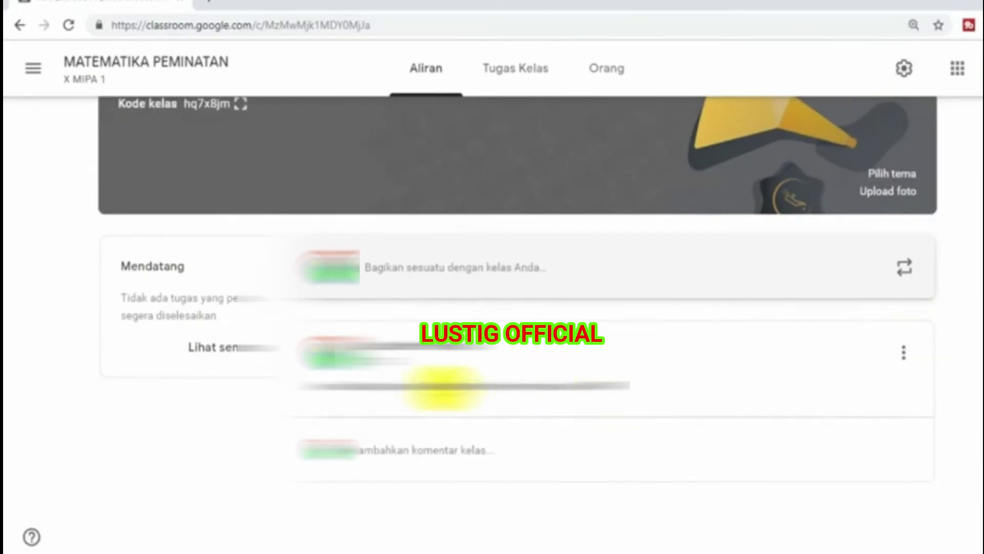
{"action": "scroll", "coordinate": [517, 323], "scroll_direction": "up", "scroll_amount": 3}
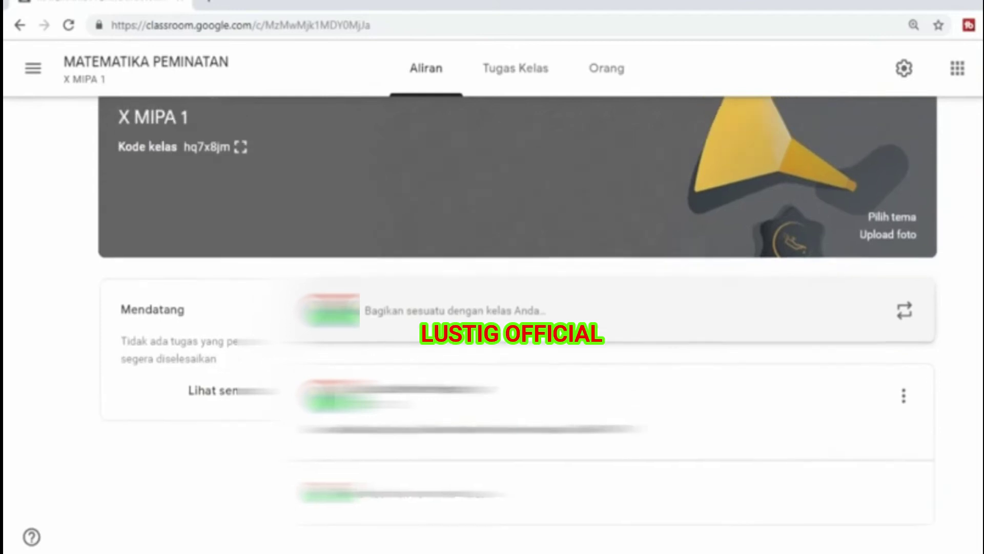
{"action": "scroll", "coordinate": [518, 323], "scroll_direction": "down", "scroll_amount": 2}
{"action": "scroll", "coordinate": [518, 323], "scroll_direction": "up", "scroll_amount": 2}
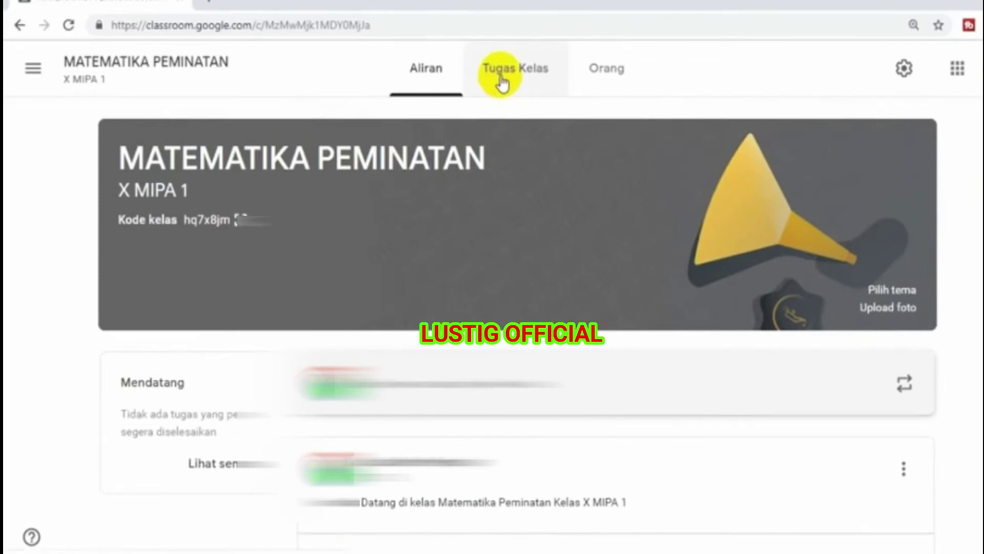
{"action": "key", "text": "ctrl+plus"}
- Open the Tugas Kelas page and show the + Buat creation menu
{"action": "left_click", "coordinate": [502, 82]}
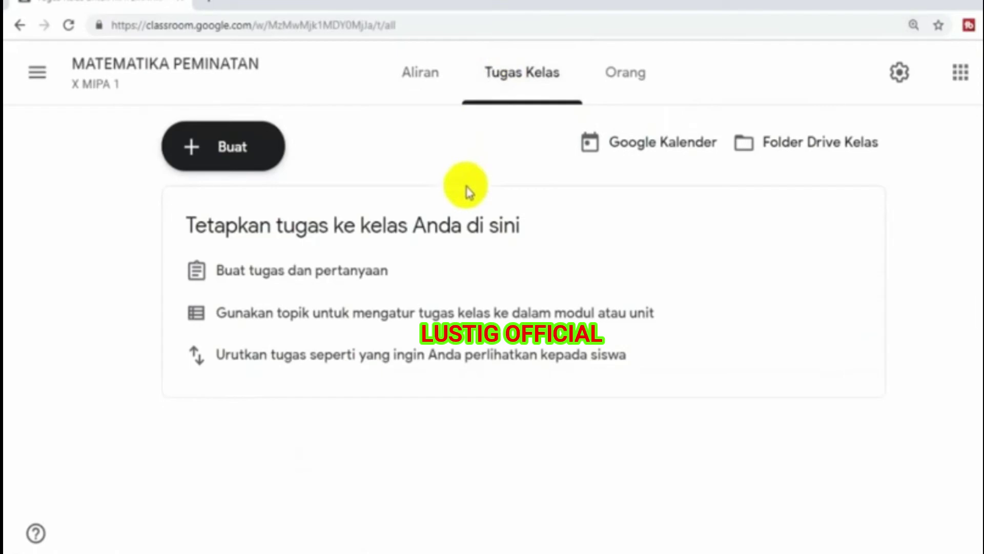
{"action": "left_click", "coordinate": [228, 152]}
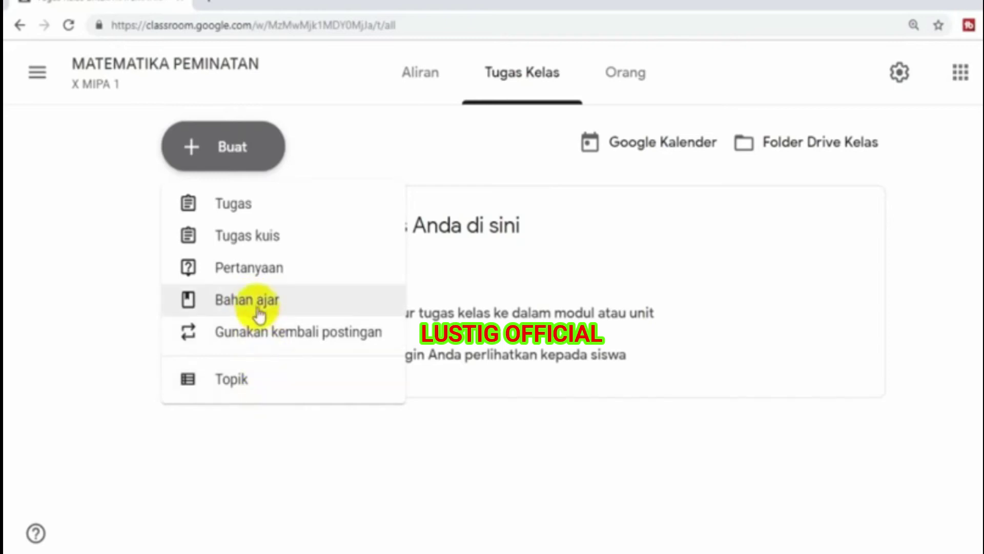
- Create a Bahan ajar titled 'Kaidah Penjumlahan' and bring up the YouTube video insert window
{"action": "left_click", "coordinate": [256, 303]}
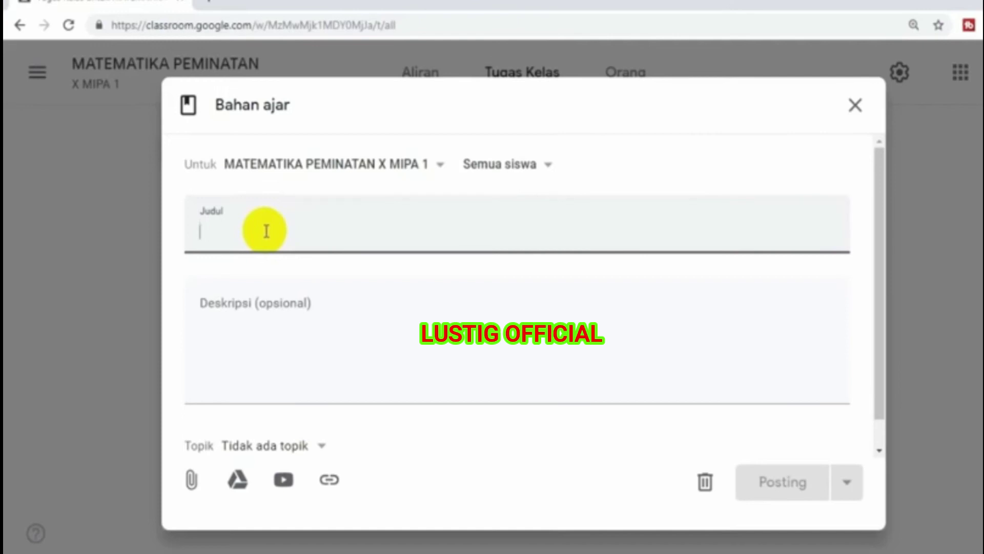
{"action": "type", "text": "Kai"}
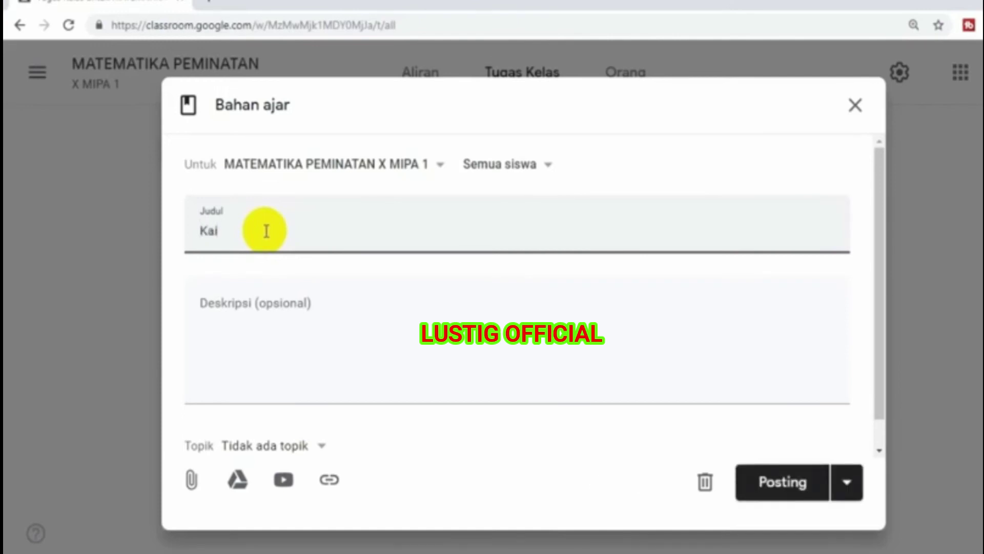
{"action": "type", "text": "dah Penjumlahan"}
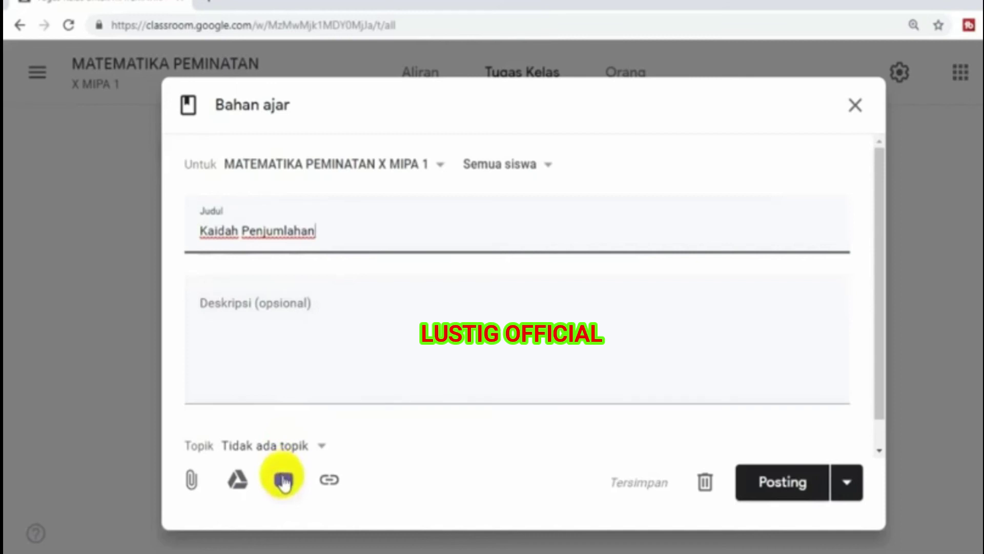
{"action": "left_click", "coordinate": [283, 481]}
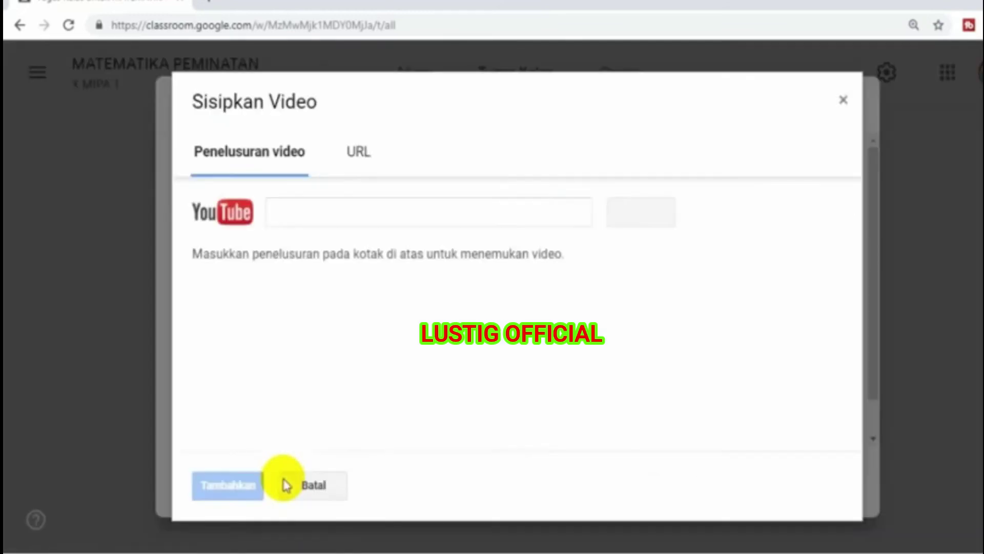
- Search YouTube in Sisipkan Video for Kaidah Penjumlahan lesson videos
{"action": "left_click", "coordinate": [359, 161]}
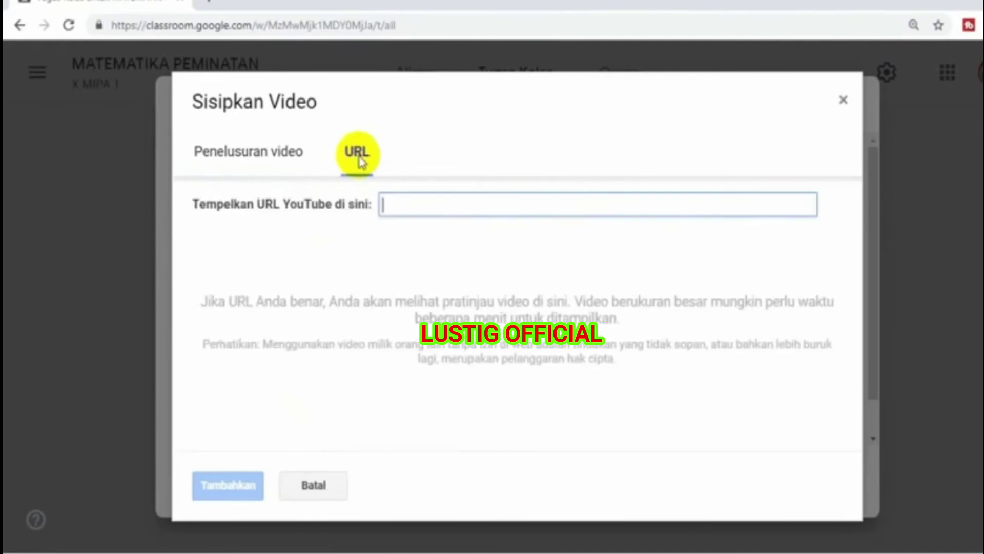
{"action": "left_click", "coordinate": [249, 163]}
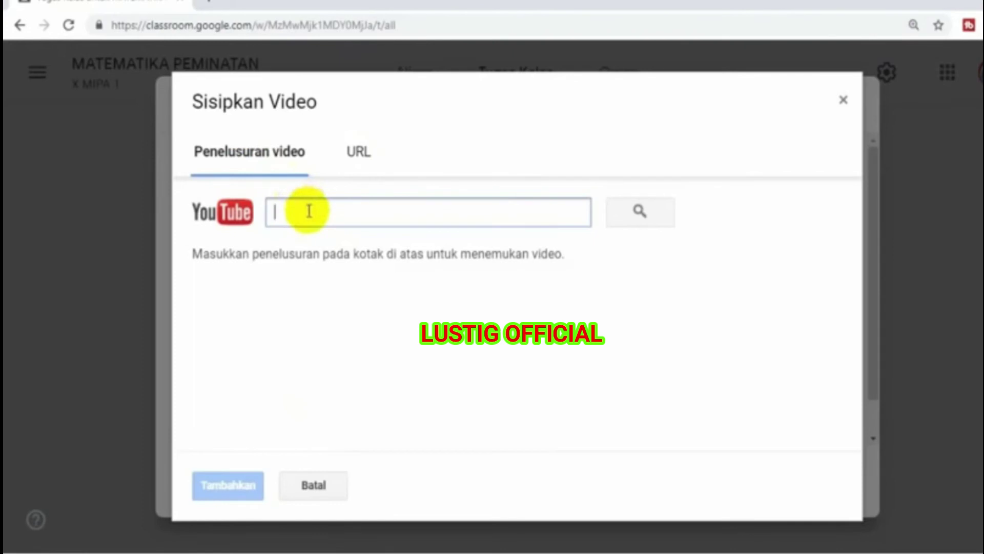
{"action": "type", "text": "K"}
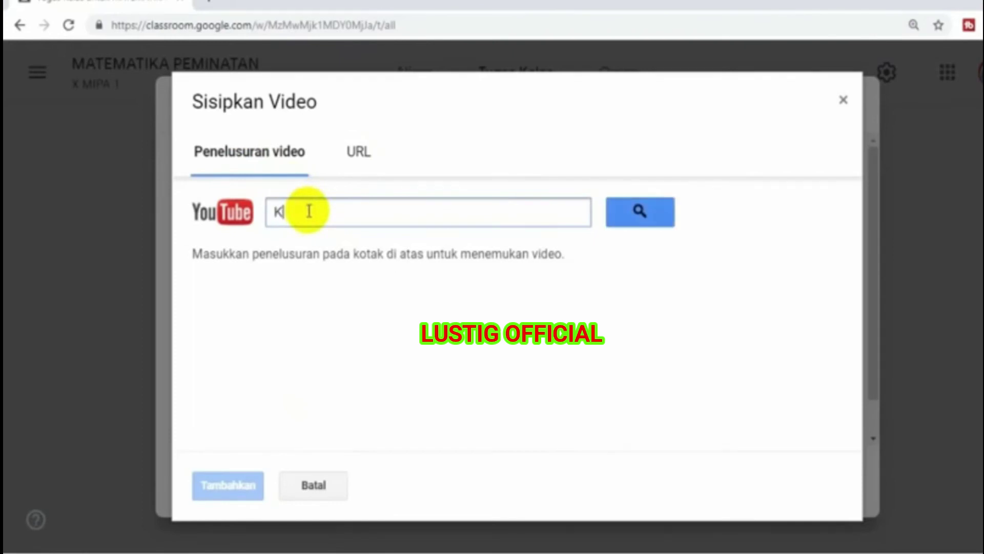
{"action": "type", "text": "aidah Pel"}
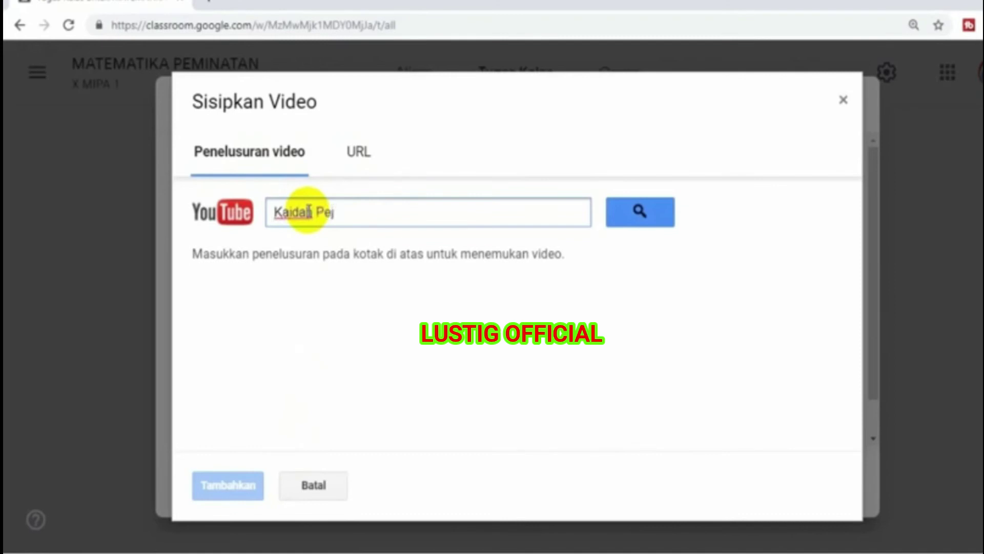
{"action": "type", "text": "njumlahan"}
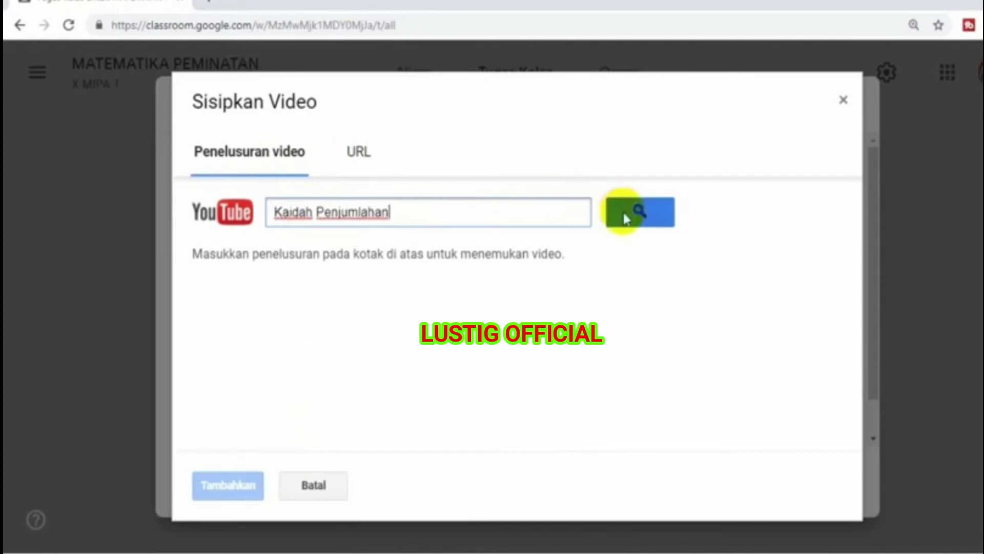
{"action": "type", "text": " sahabat pl"}
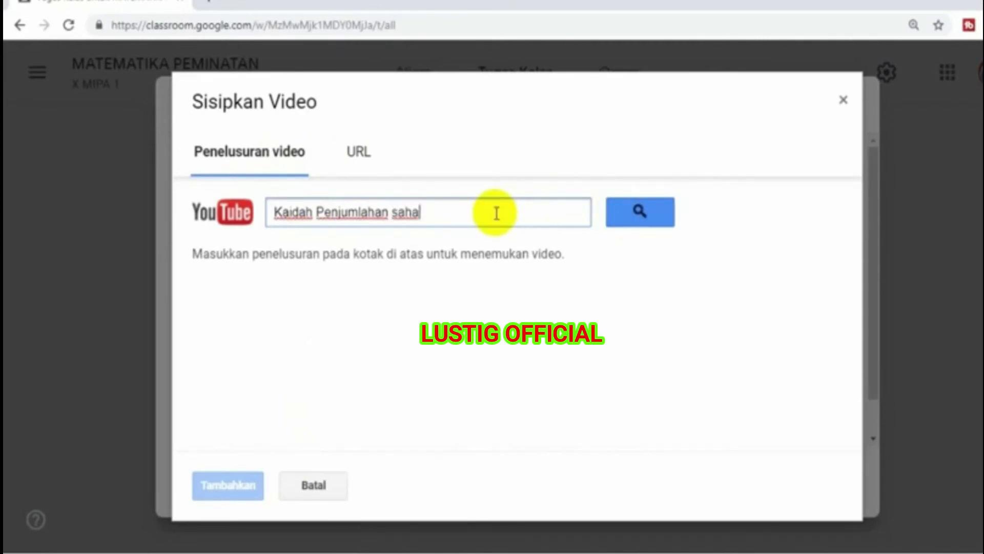
{"action": "type", "text": "emb"}
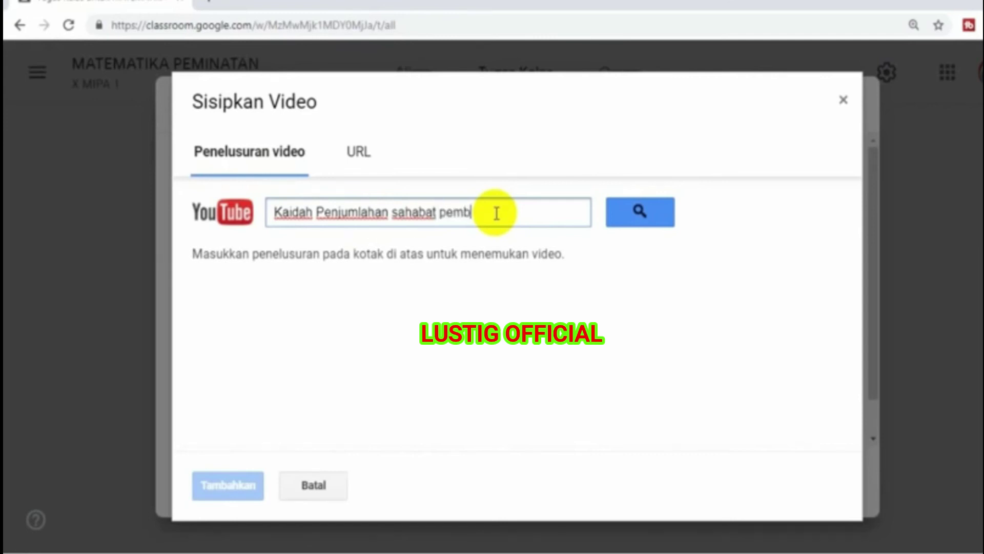
{"action": "type", "text": "elajaran"}
{"action": "left_click", "coordinate": [639, 214]}
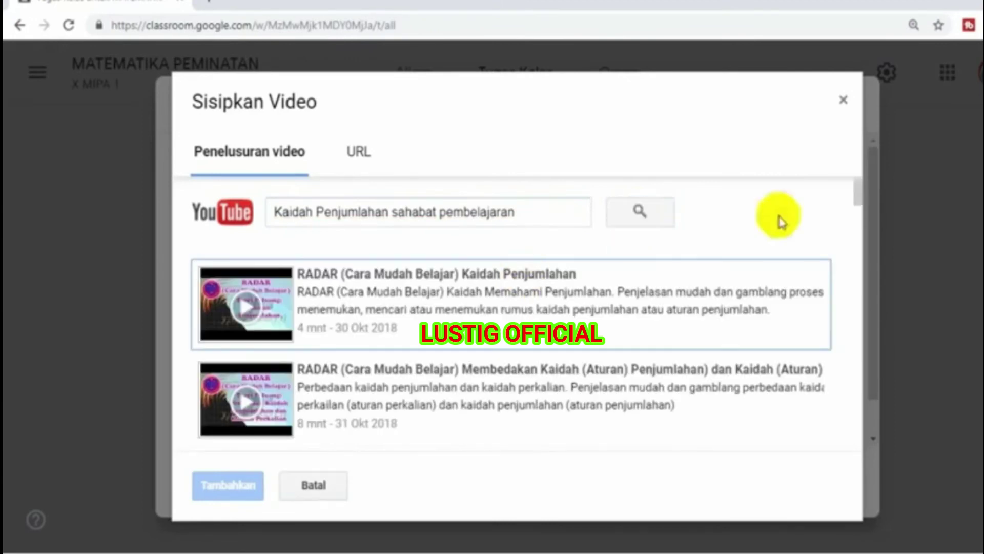
{"action": "mouse_move", "coordinate": [857, 193]}
{"action": "left_mouse_down"}
{"action": "mouse_move", "coordinate": [859, 237]}
{"action": "mouse_move", "coordinate": [856, 204]}
{"action": "left_mouse_up"}
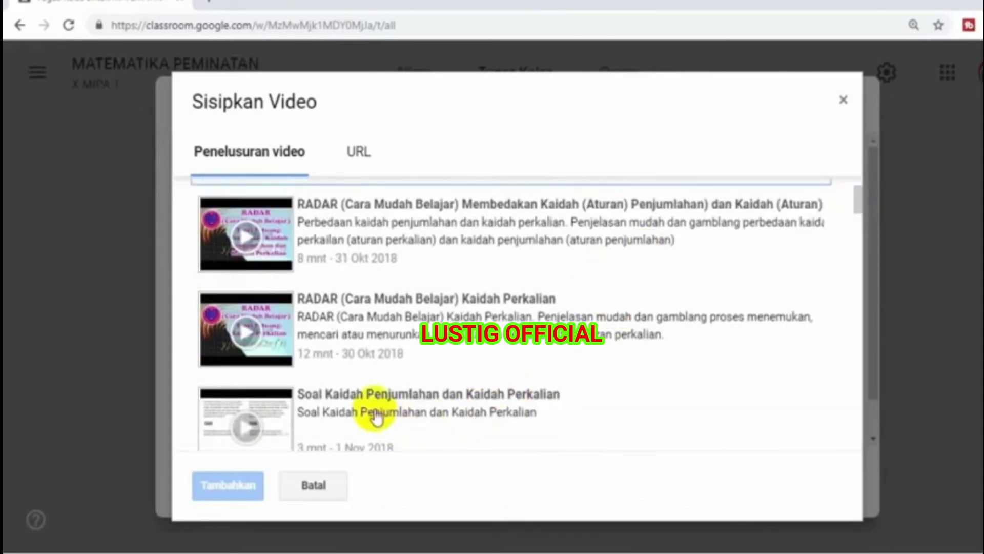
- Attach 'Soal Kaidah Penjumlahan dan Kaidah Perkalian', post the material, and view the stream
{"action": "left_click", "coordinate": [376, 417]}
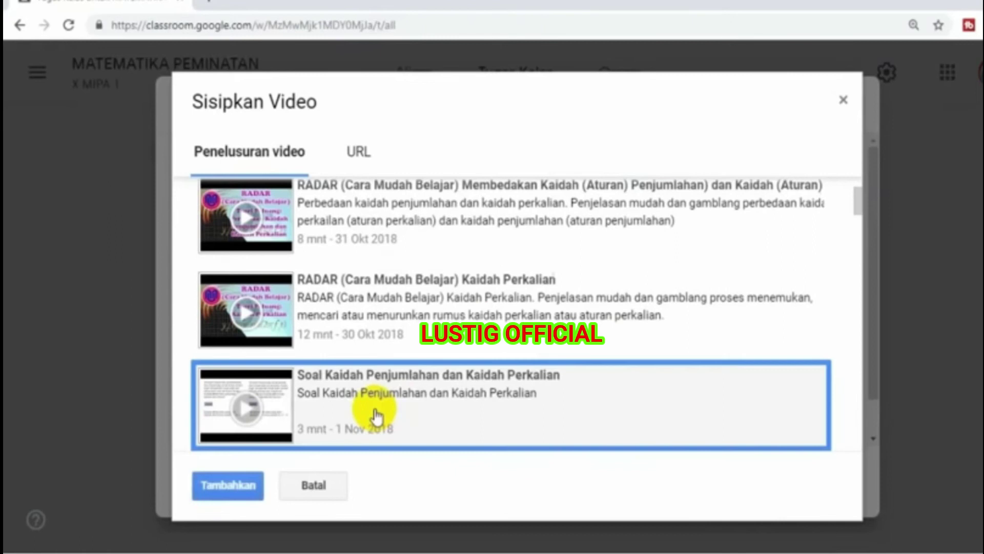
{"action": "left_click", "coordinate": [235, 493]}
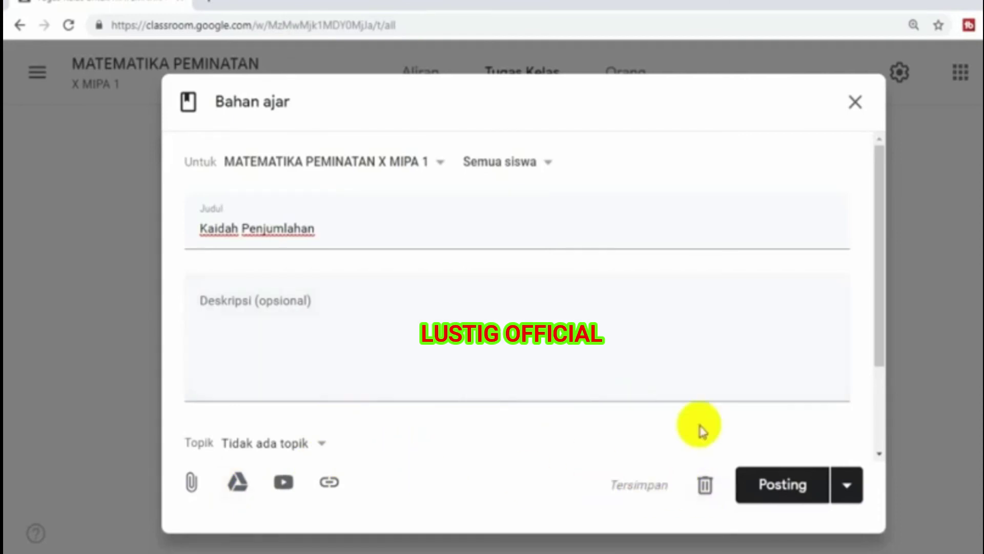
{"action": "left_click", "coordinate": [788, 488]}
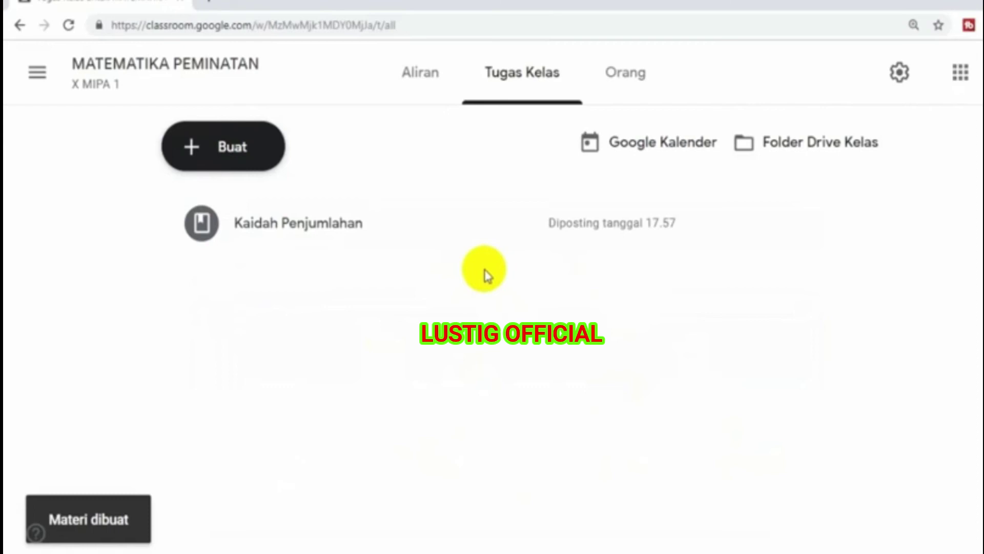
{"action": "left_click", "coordinate": [414, 77]}
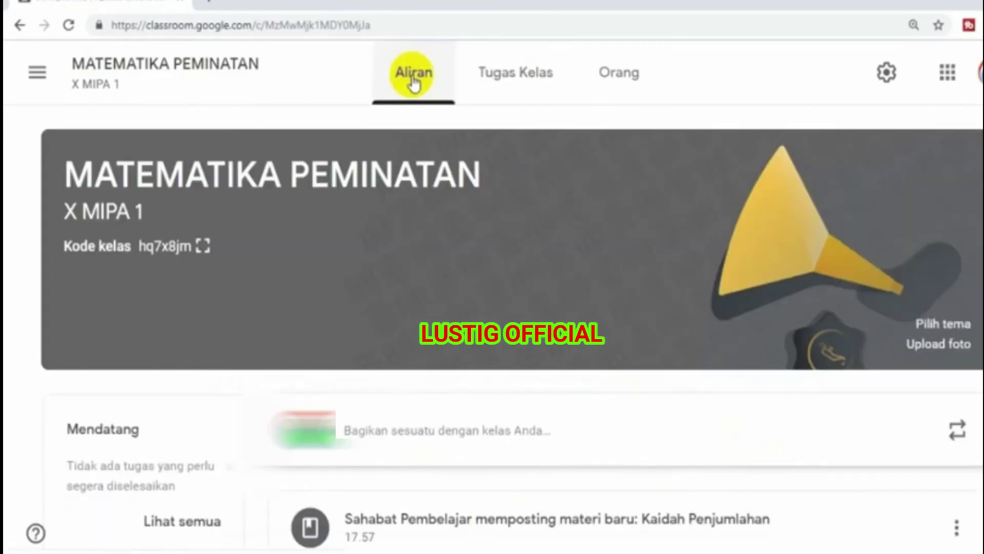
- Review the stream's Kaidah Penjumlahan material and welcome announcement, then move toward the coursework list
{"action": "scroll", "coordinate": [492, 308], "scroll_direction": "down", "scroll_amount": 3}
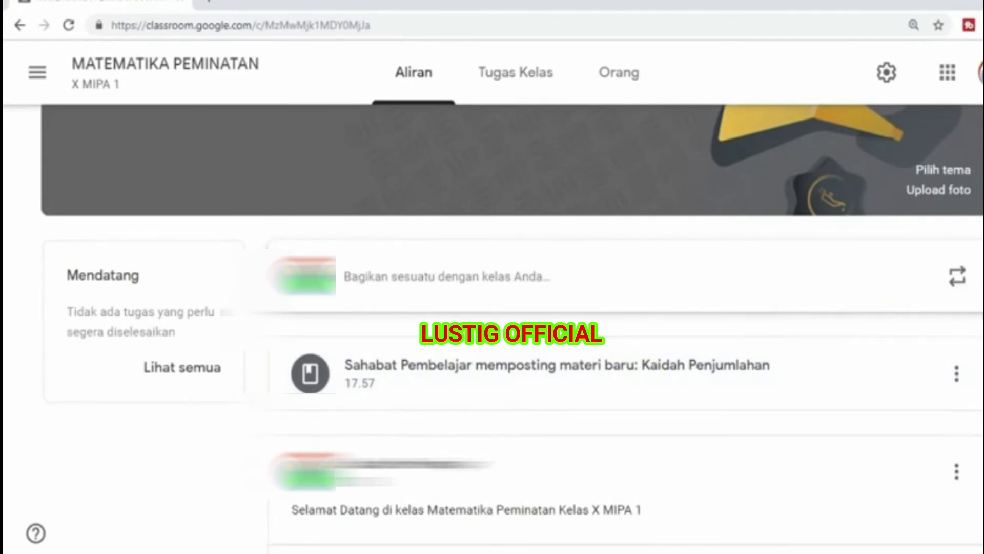
{"action": "scroll", "coordinate": [513, 308], "scroll_direction": "up", "scroll_amount": 2}
{"action": "scroll", "coordinate": [513, 329], "scroll_direction": "down", "scroll_amount": 1}
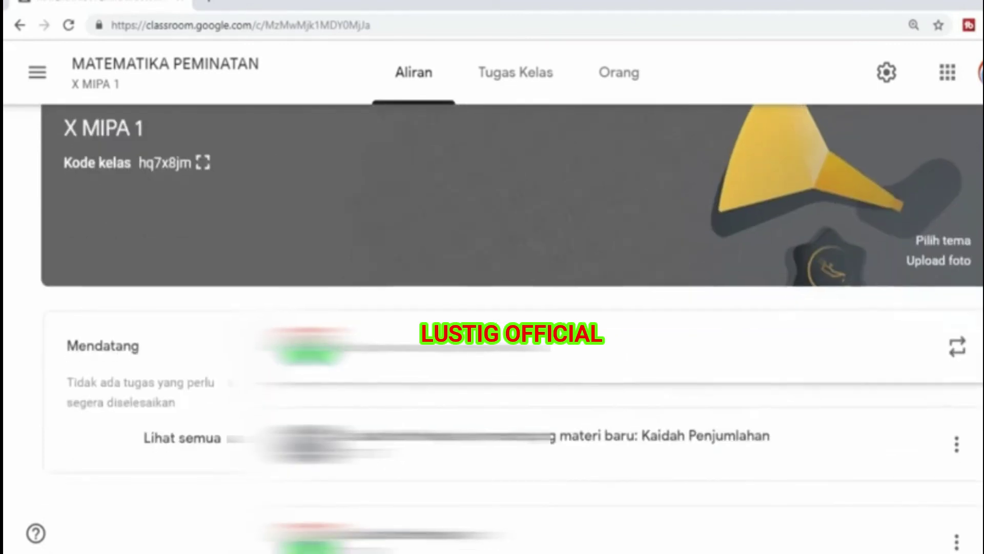
{"action": "scroll", "coordinate": [513, 328], "scroll_direction": "down", "scroll_amount": 1}
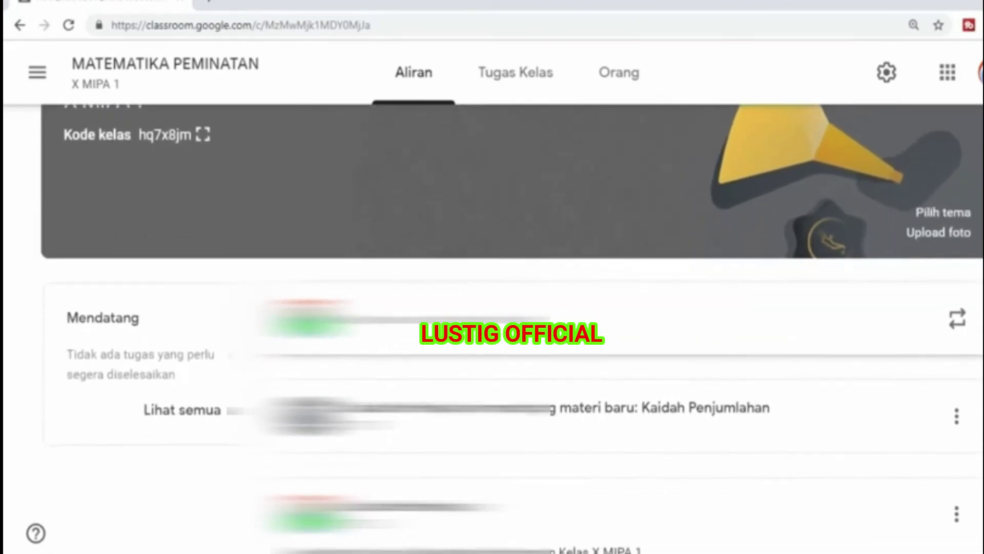
{"action": "scroll", "coordinate": [513, 328], "scroll_direction": "up", "scroll_amount": 2}
{"action": "scroll", "coordinate": [513, 328], "scroll_direction": "down", "scroll_amount": 1}
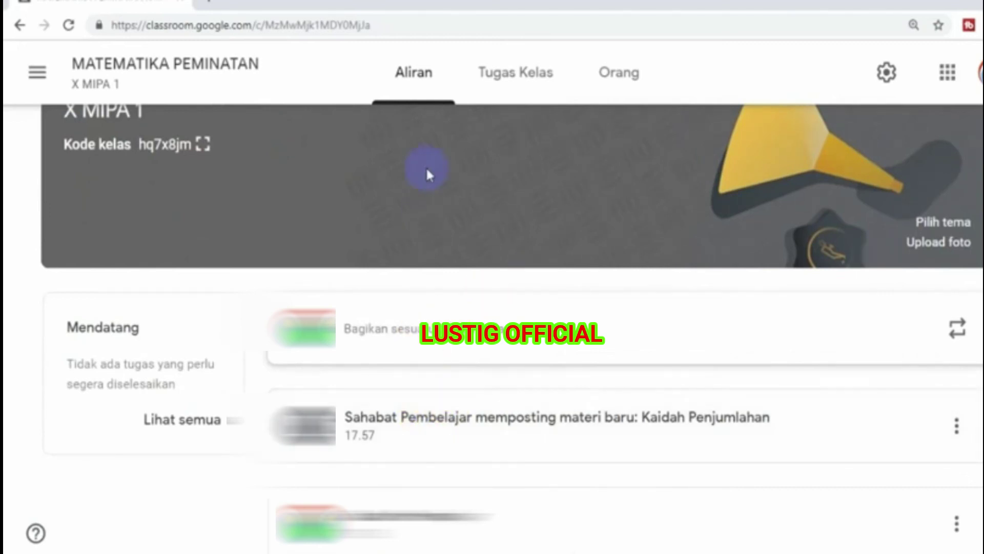
{"action": "left_click", "coordinate": [411, 100]}
{"action": "left_click", "coordinate": [430, 315]}
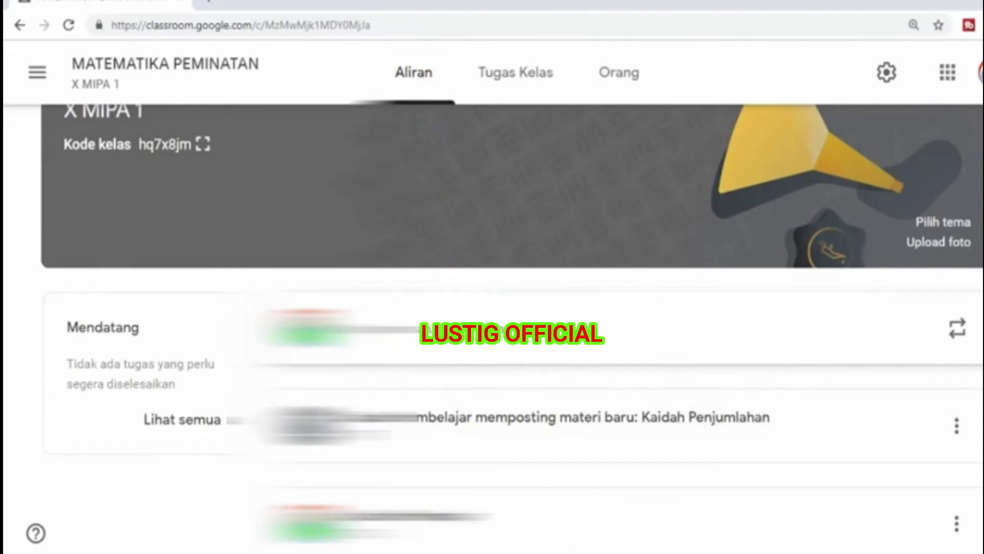
{"action": "scroll", "coordinate": [513, 308], "scroll_direction": "down", "scroll_amount": 3}
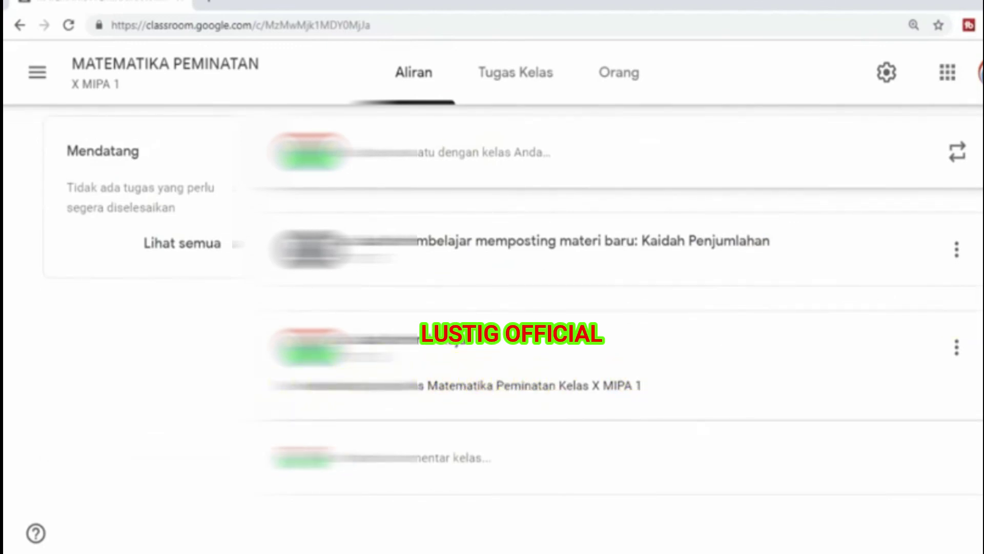
{"action": "scroll", "coordinate": [624, 148], "scroll_direction": "up", "scroll_amount": 3}
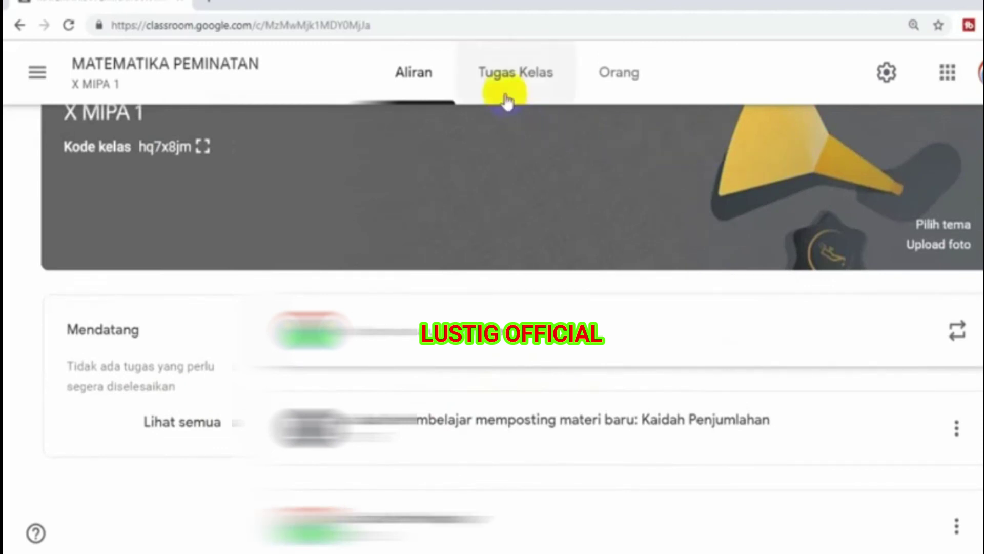
- Open Tugas Kelas, view the + Buat options, then dismiss them back to the stream
{"action": "left_click", "coordinate": [507, 93]}
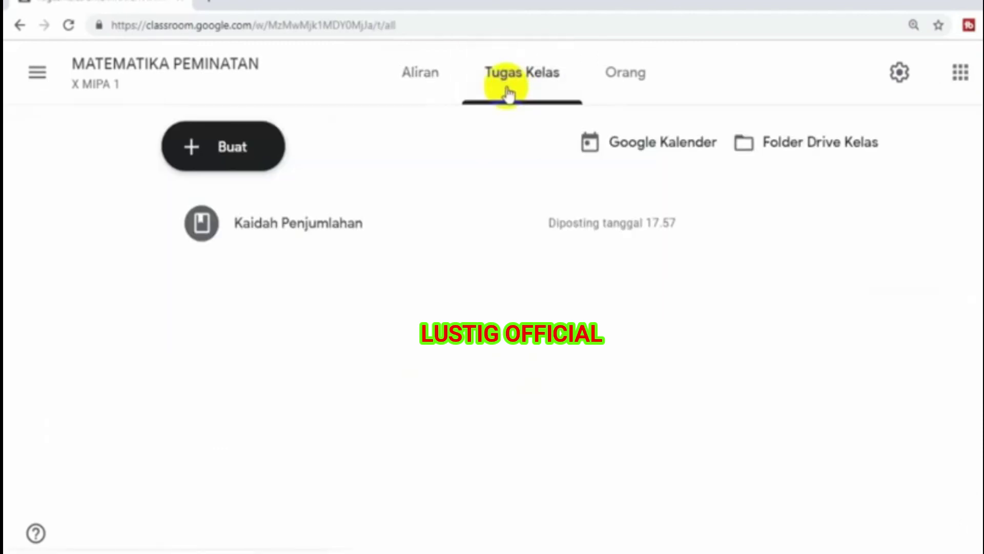
{"action": "left_click", "coordinate": [235, 154]}
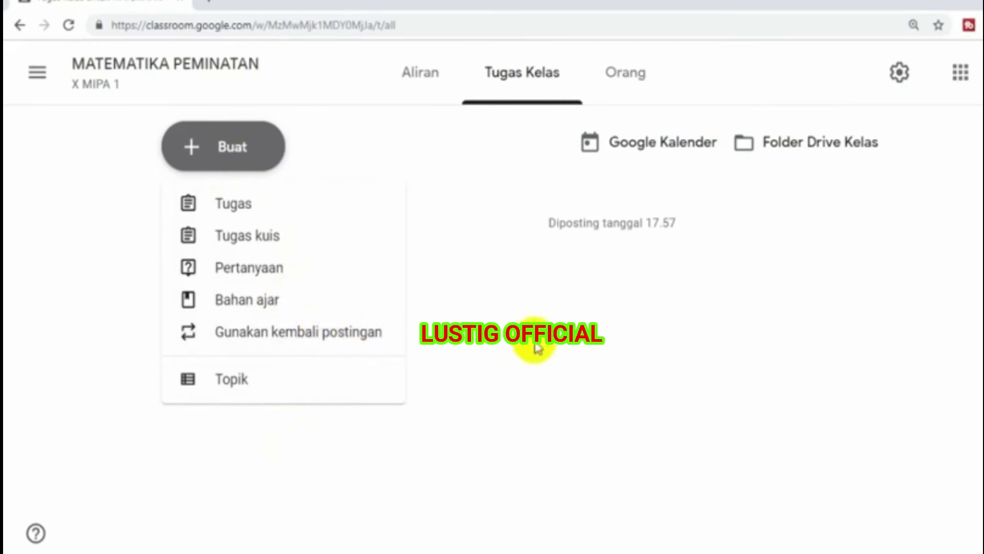
{"action": "left_click", "coordinate": [417, 89]}
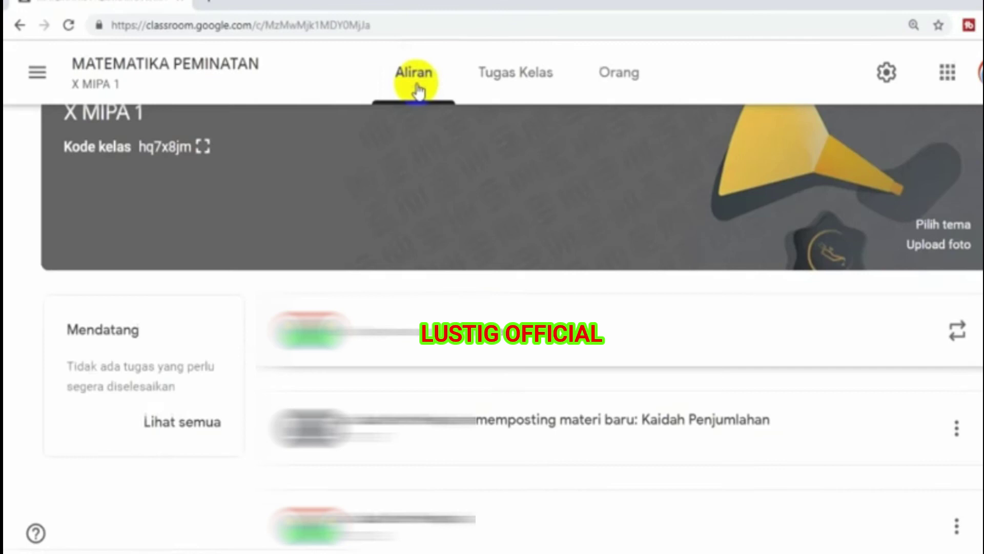
- Switch between Tugas Kelas and Orang twice, ending at the top of the Aliran stream
{"action": "left_click", "coordinate": [505, 77]}
{"action": "left_click", "coordinate": [624, 73]}
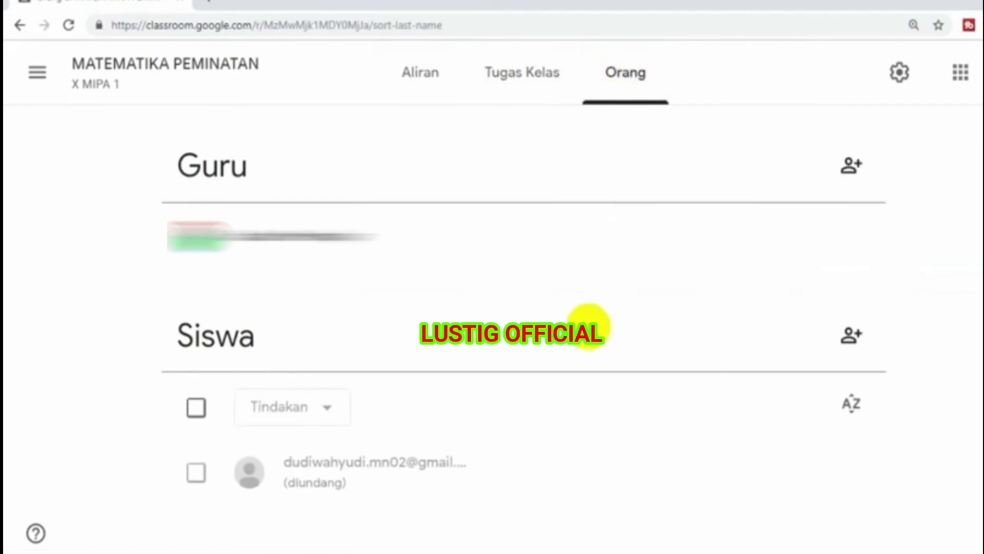
{"action": "left_click", "coordinate": [418, 77]}
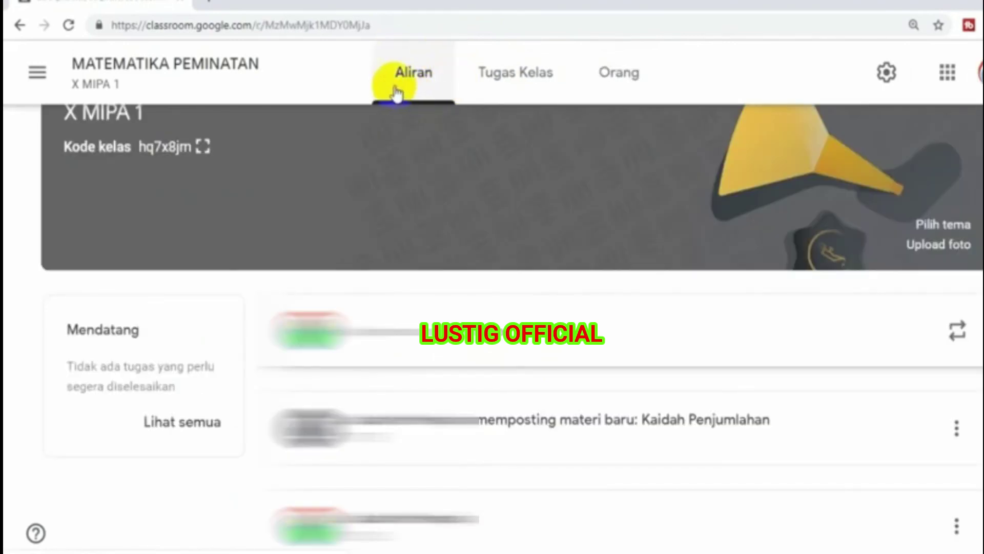
{"action": "left_click", "coordinate": [501, 87]}
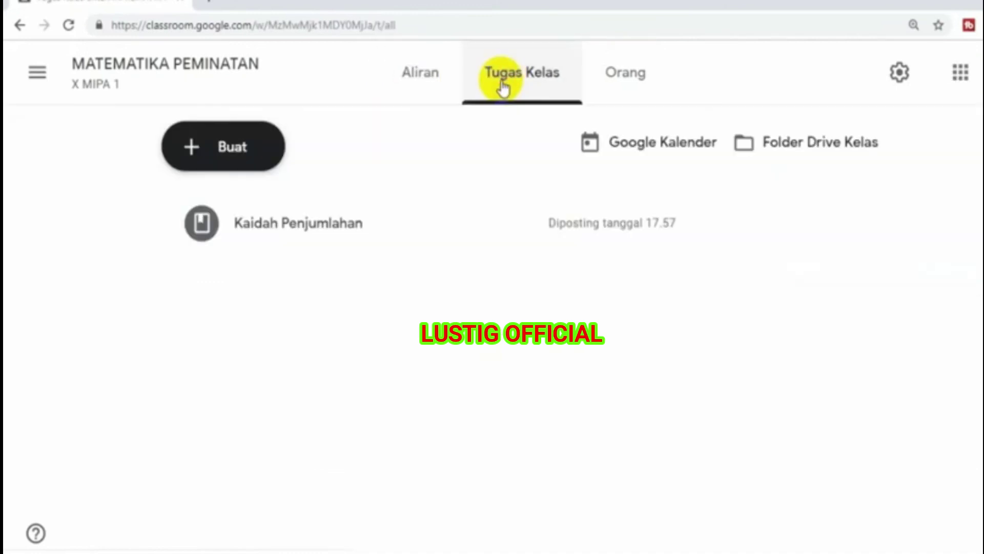
{"action": "left_click", "coordinate": [638, 88]}
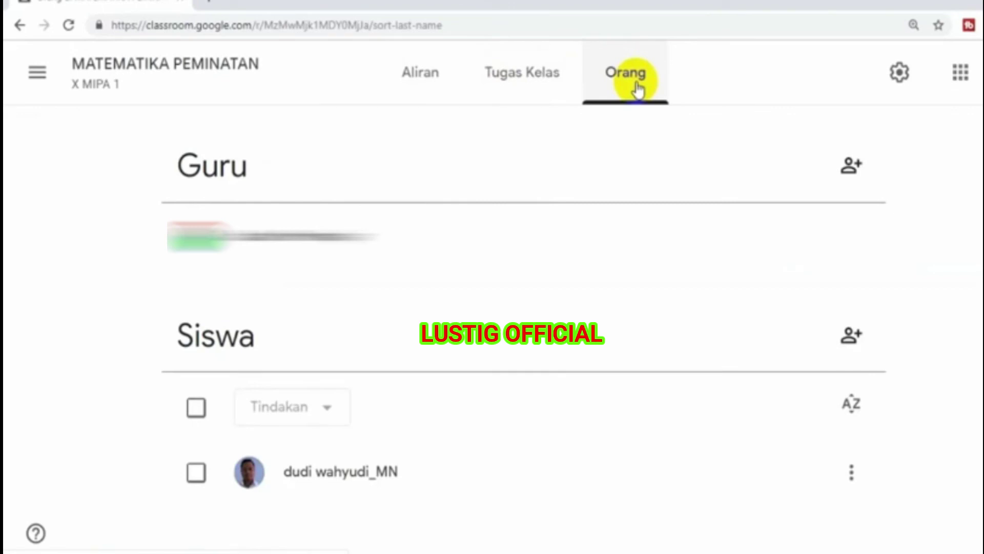
{"action": "left_click", "coordinate": [424, 84]}
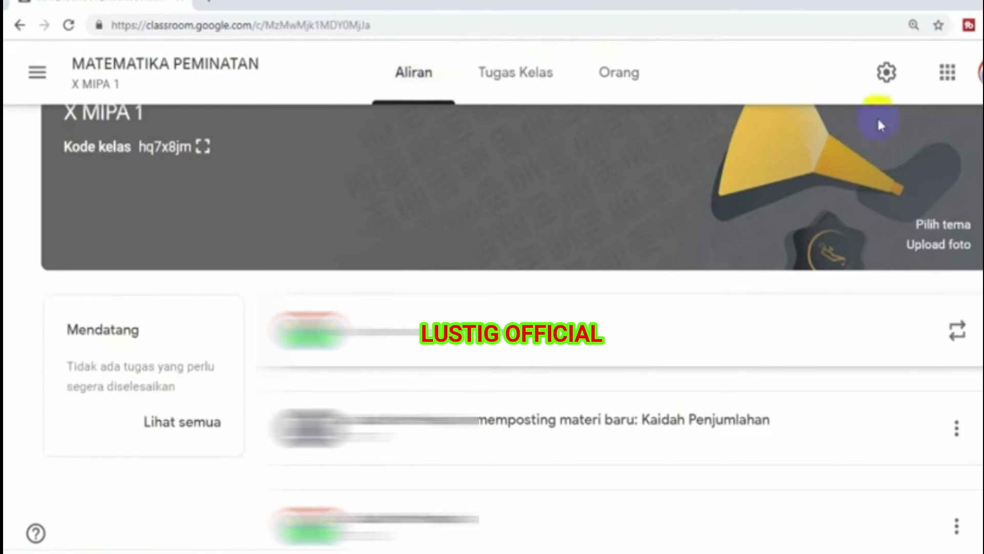
{"action": "scroll", "coordinate": [492, 323], "scroll_direction": "up", "scroll_amount": 2}
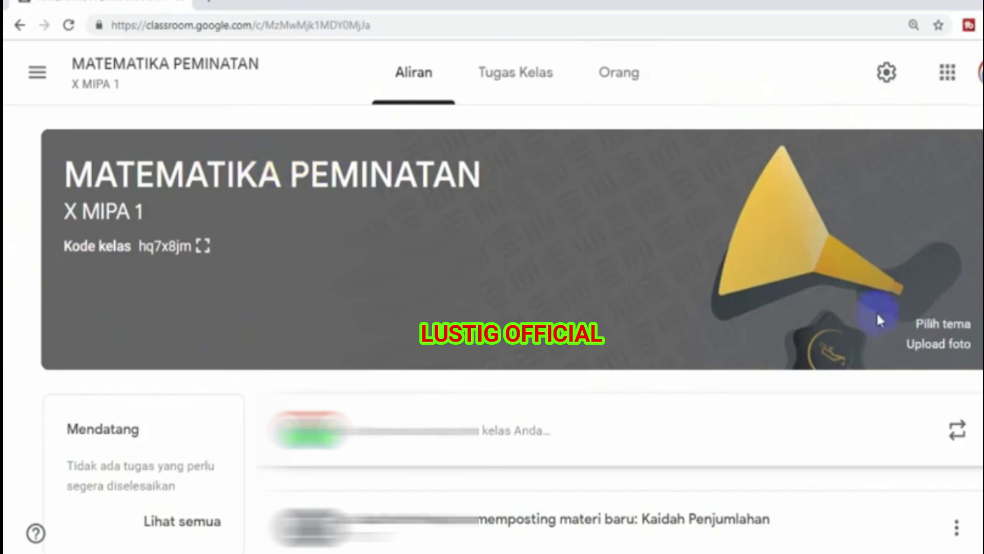
- Browse the theme categories and apply the pink Matematika & Sains graph-and-calculator theme
{"action": "left_click", "coordinate": [945, 325]}
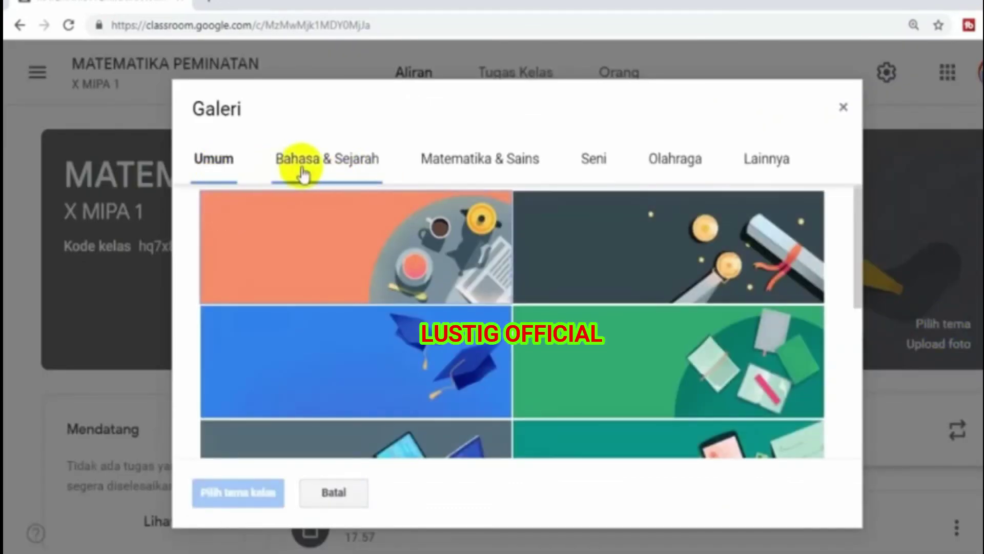
{"action": "left_click", "coordinate": [318, 165]}
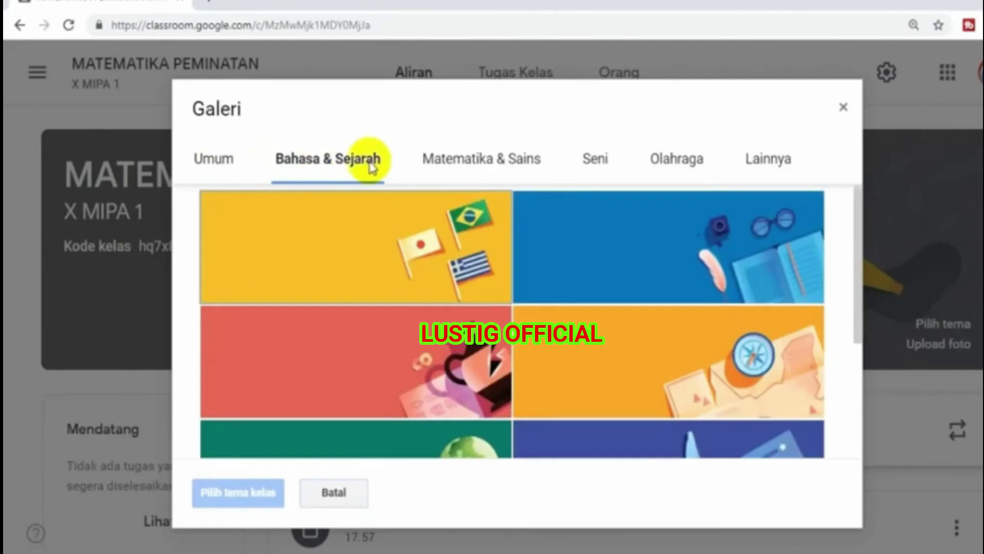
{"action": "left_click", "coordinate": [467, 173]}
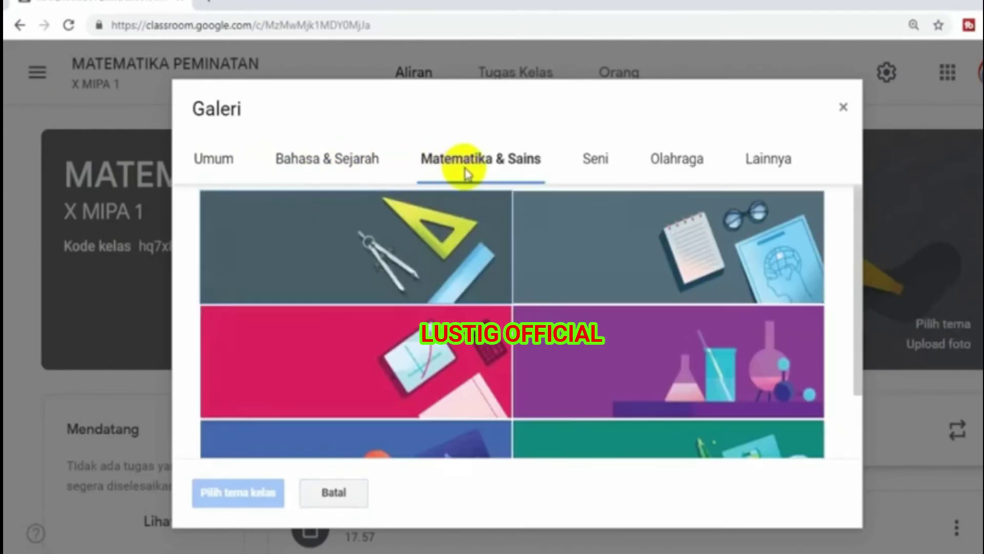
{"action": "left_click", "coordinate": [588, 174]}
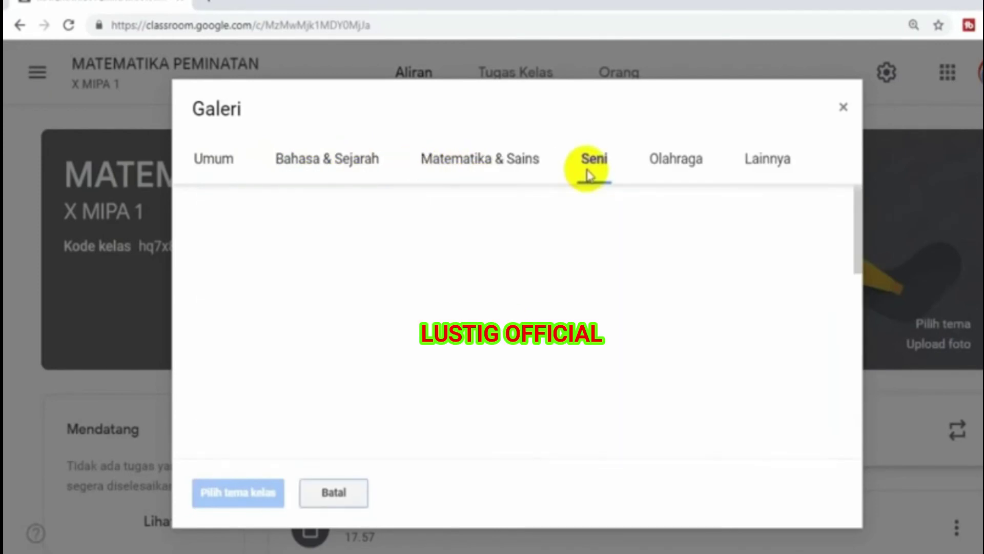
{"action": "left_click", "coordinate": [685, 168]}
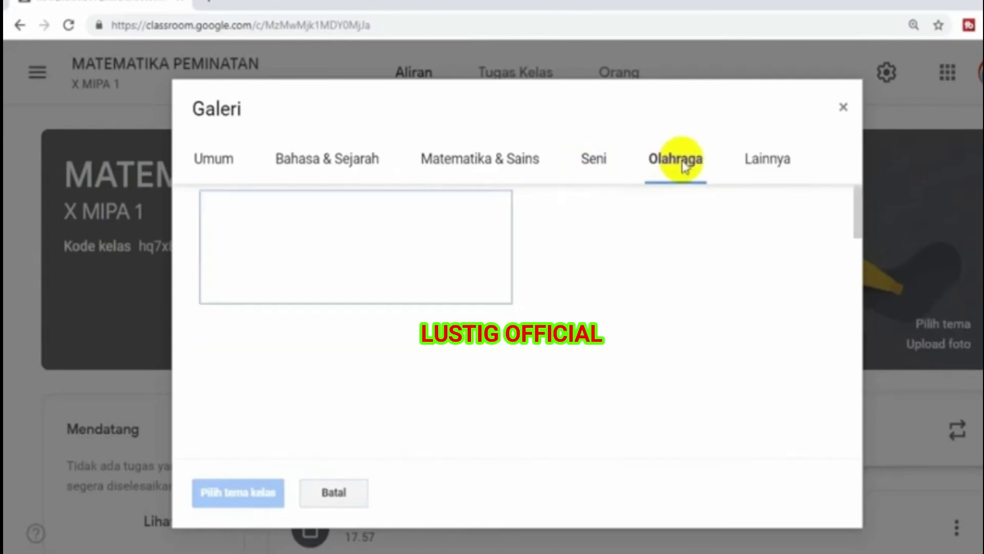
{"action": "left_click", "coordinate": [778, 155]}
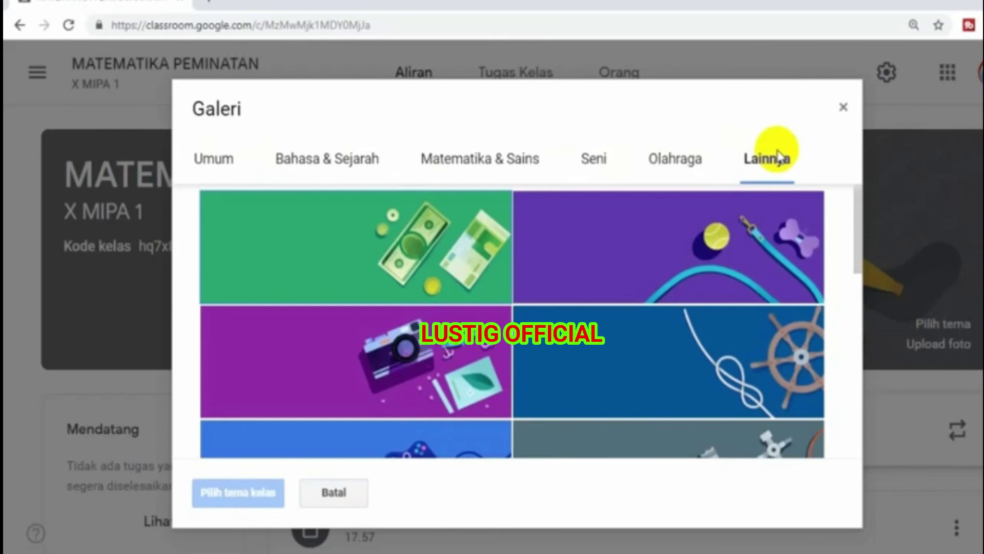
{"action": "left_click", "coordinate": [494, 165]}
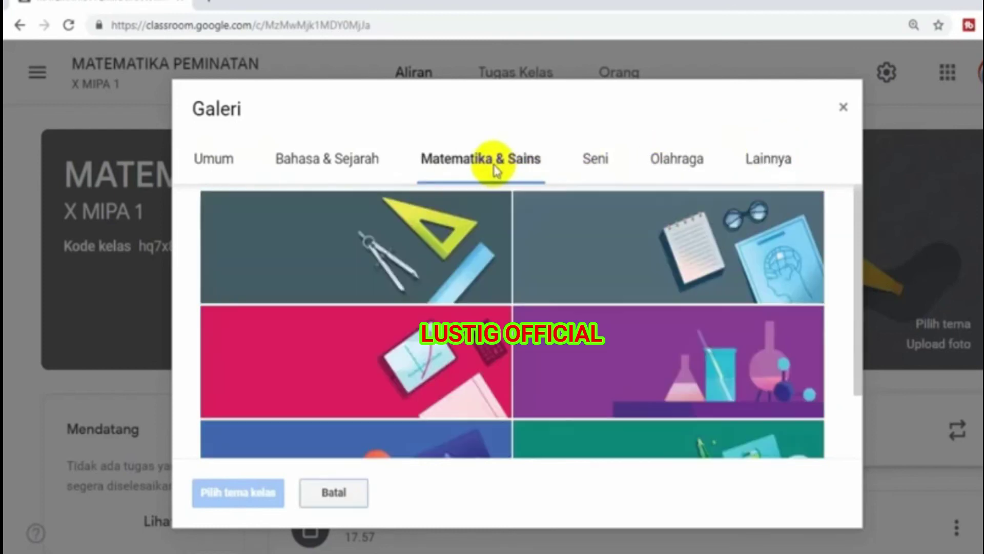
{"action": "left_click_drag", "start_coordinate": [860, 220], "coordinate": [857, 263]}
{"action": "left_click", "coordinate": [385, 324]}
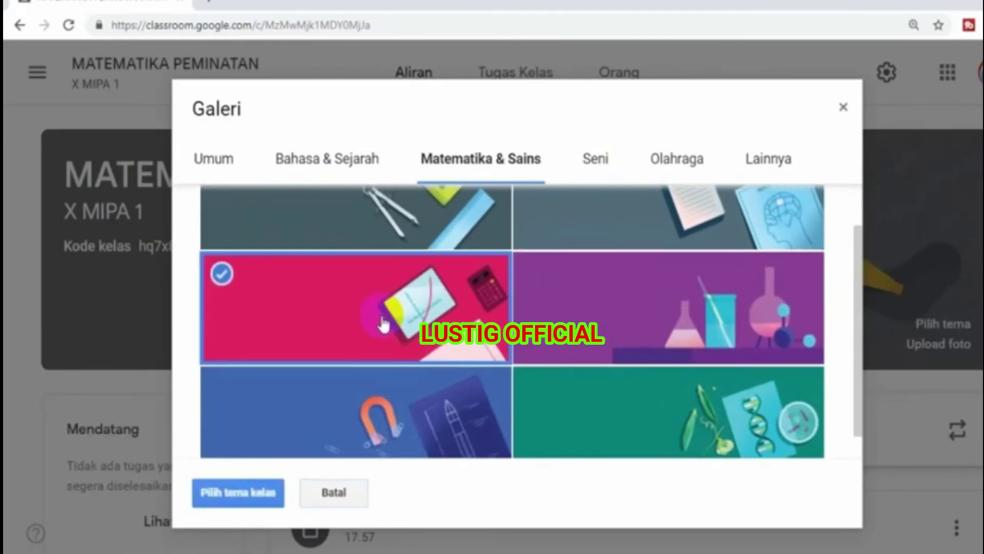
{"action": "left_click", "coordinate": [216, 498]}
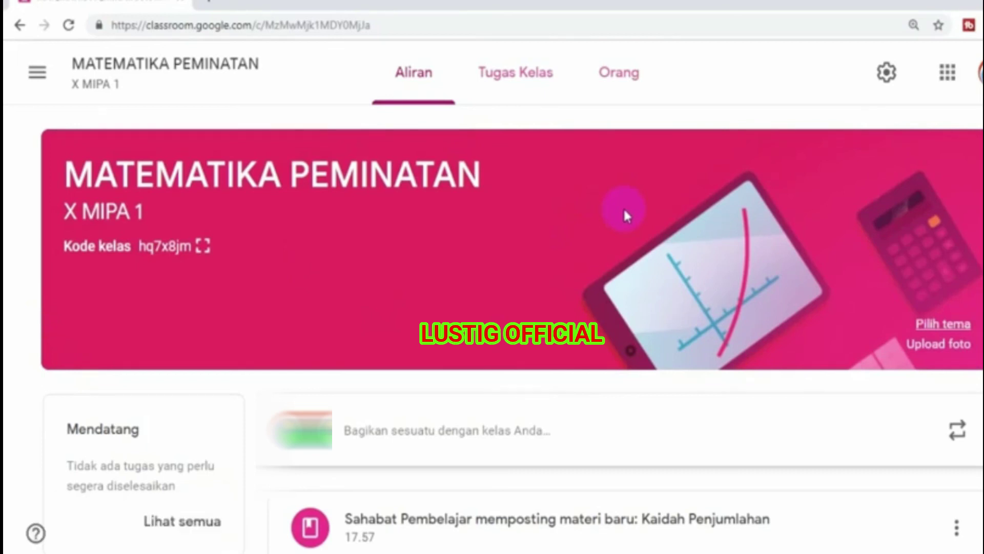
- Choose Upload foto, browse the computer's files, and open Header Youtube.jpg
{"action": "left_click", "coordinate": [937, 347]}
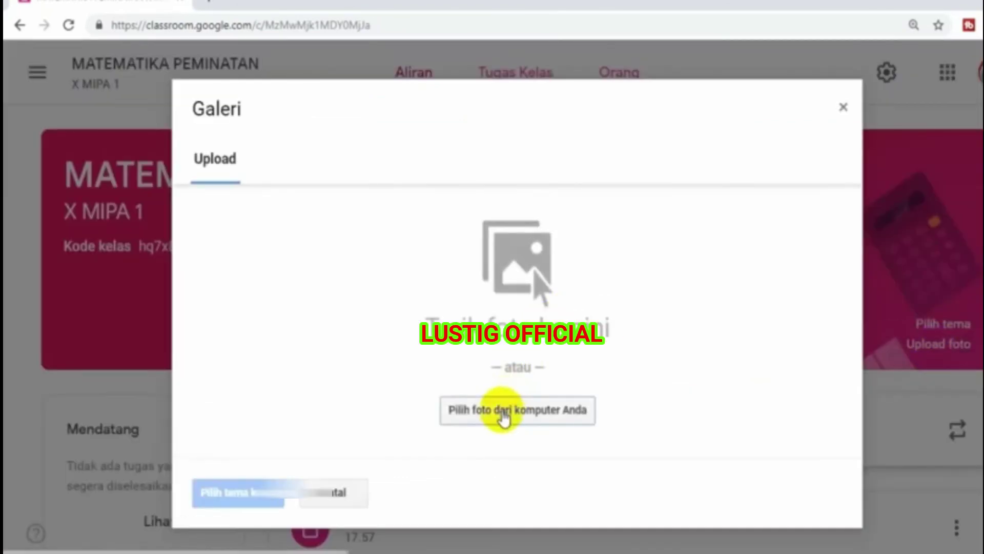
{"action": "left_click", "coordinate": [504, 419]}
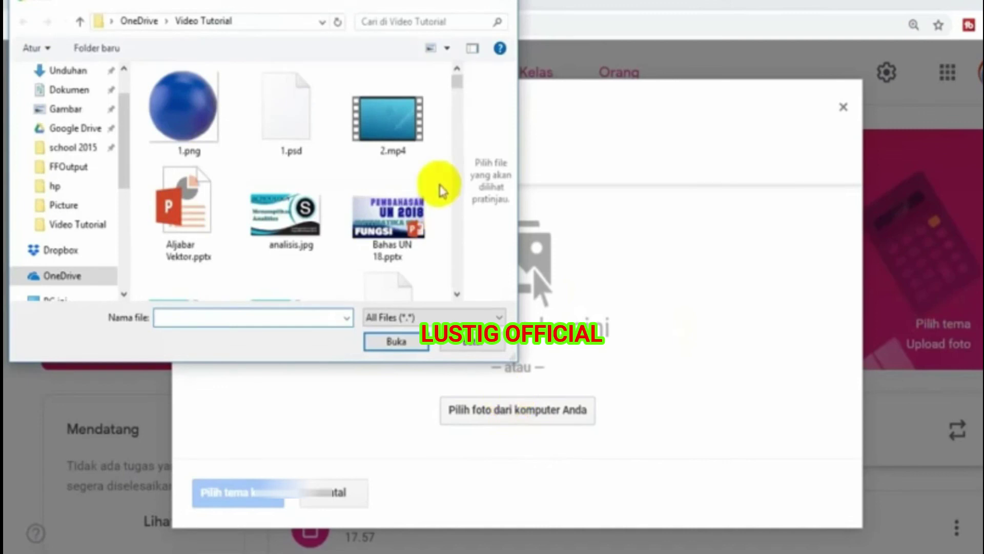
{"action": "left_click", "coordinate": [457, 294]}
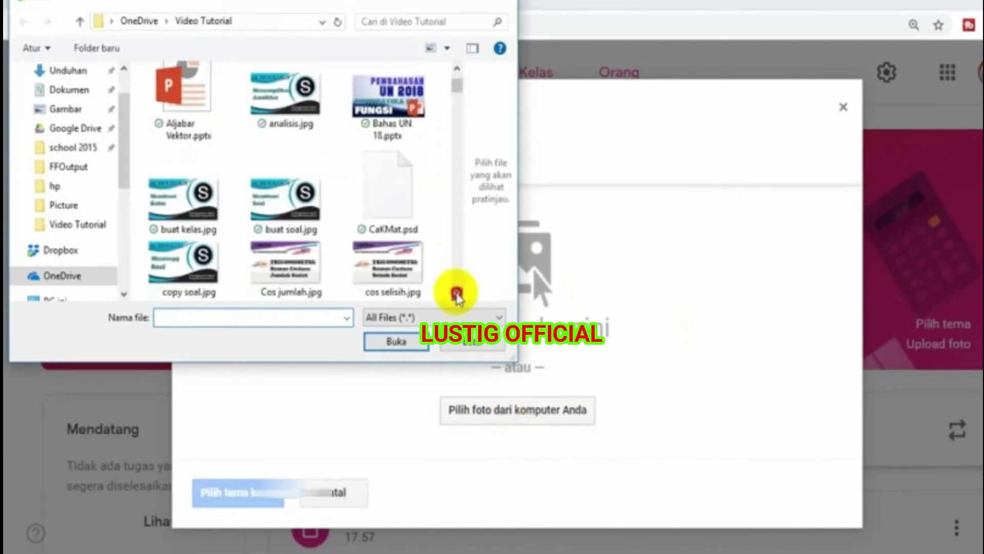
{"action": "left_click", "coordinate": [457, 294]}
{"action": "left_click", "coordinate": [457, 294]}
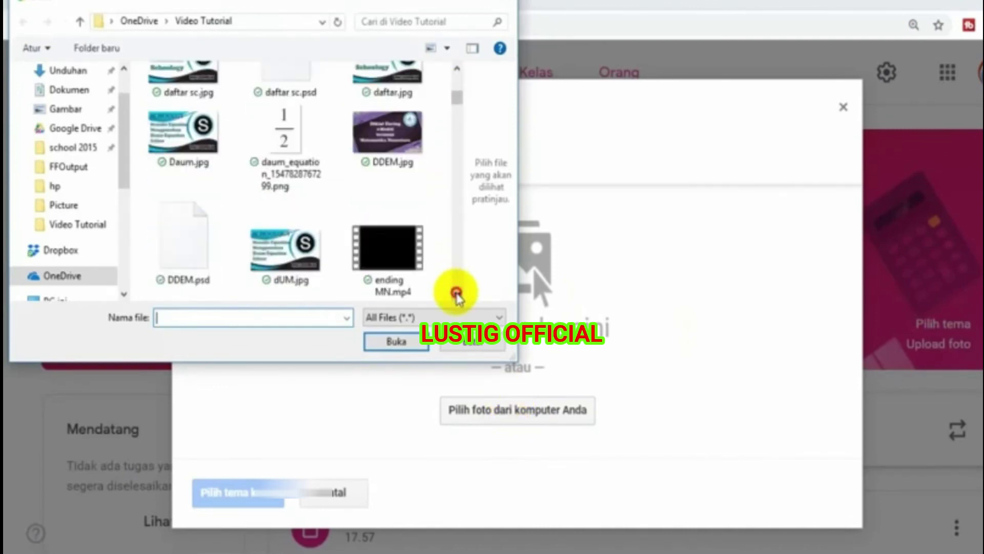
{"action": "left_click", "coordinate": [457, 294]}
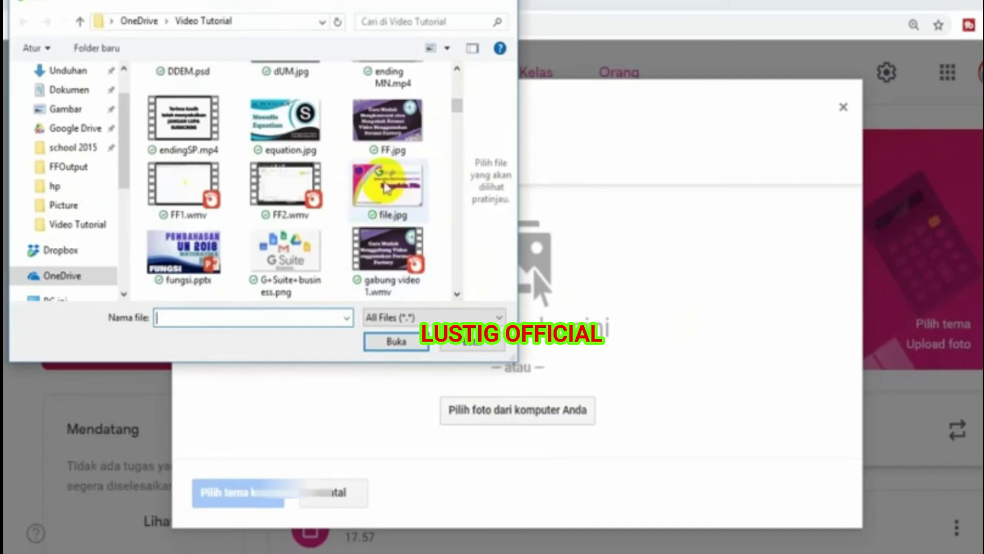
{"action": "left_click", "coordinate": [456, 294]}
{"action": "left_click", "coordinate": [457, 295]}
{"action": "left_click", "coordinate": [457, 294]}
{"action": "left_click", "coordinate": [457, 294]}
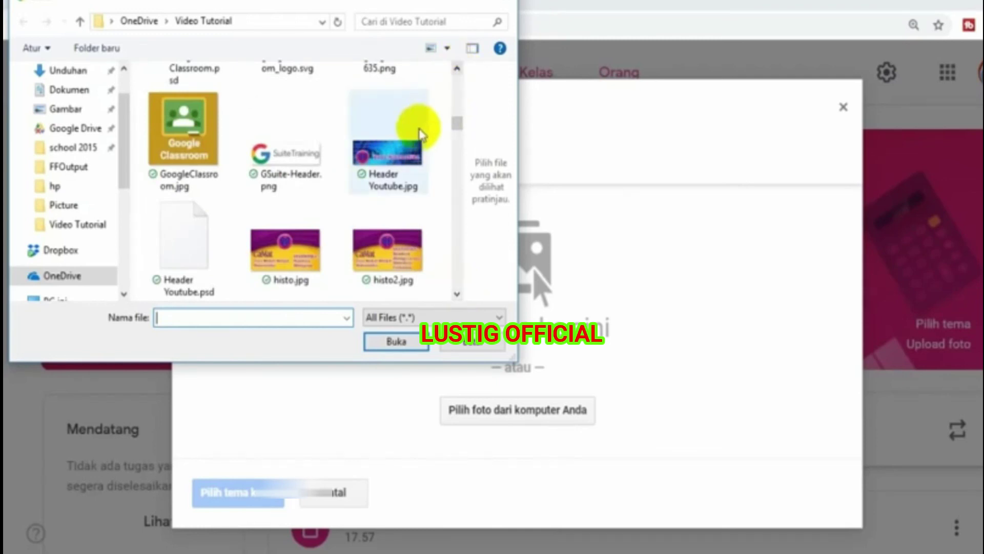
{"action": "left_click", "coordinate": [394, 153]}
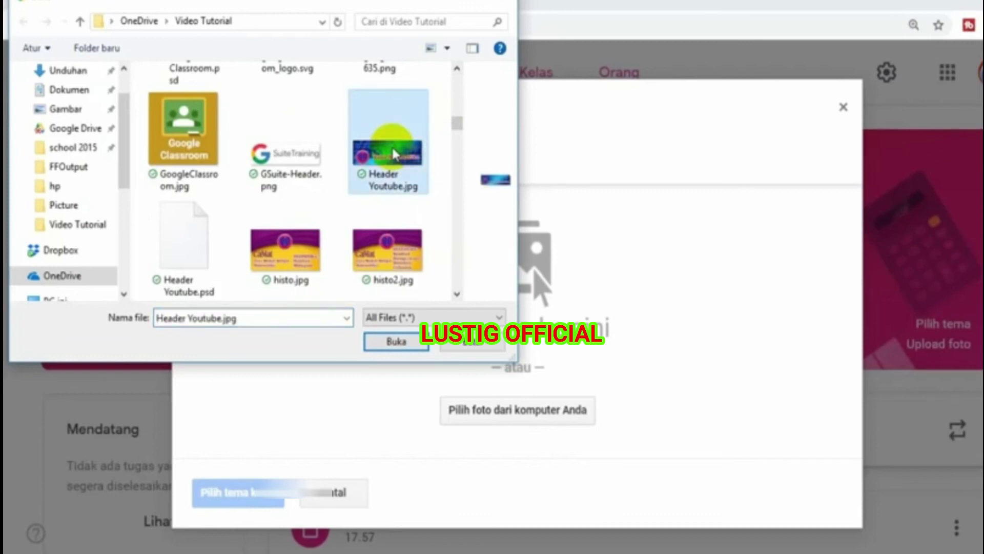
{"action": "left_click", "coordinate": [394, 342]}
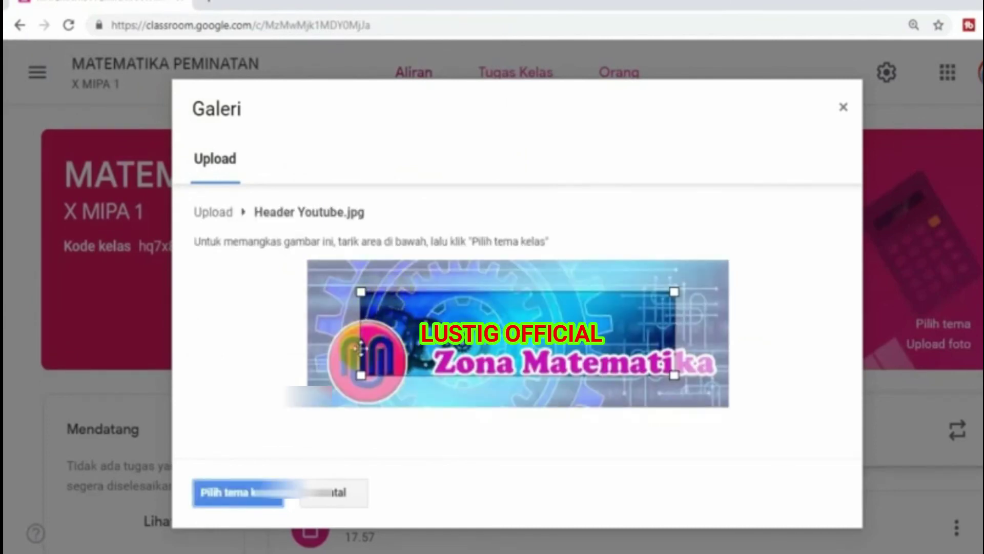
- Stretch the crop box to the image's left, right and bottom edges and apply it as banner
{"action": "left_click_drag", "start_coordinate": [360, 375], "coordinate": [300, 424]}
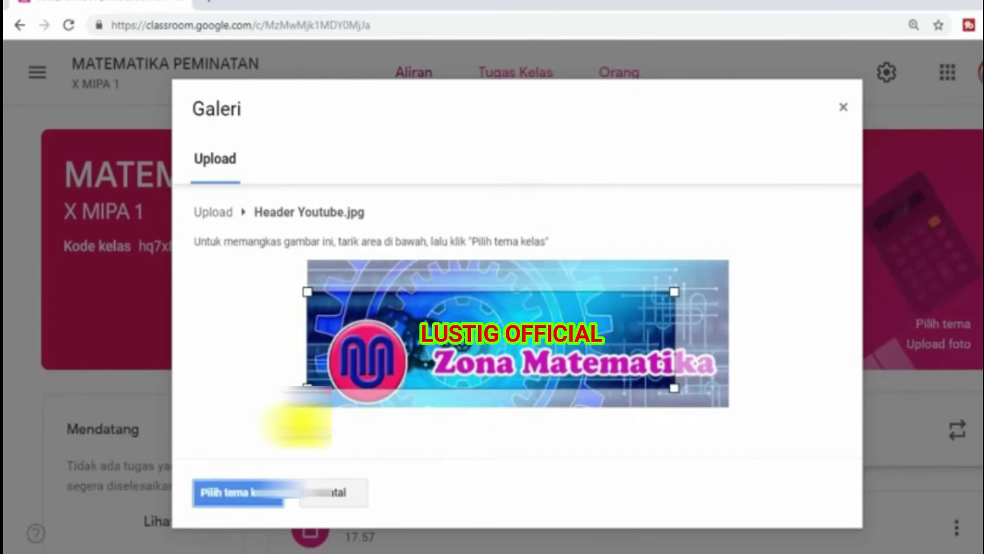
{"action": "left_click_drag", "start_coordinate": [673, 387], "coordinate": [747, 409]}
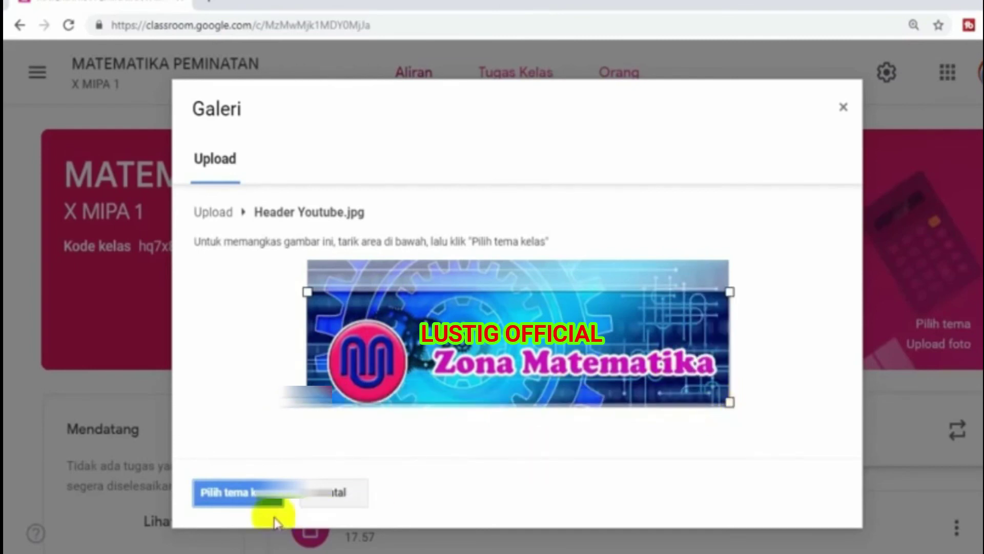
{"action": "left_click", "coordinate": [238, 494]}
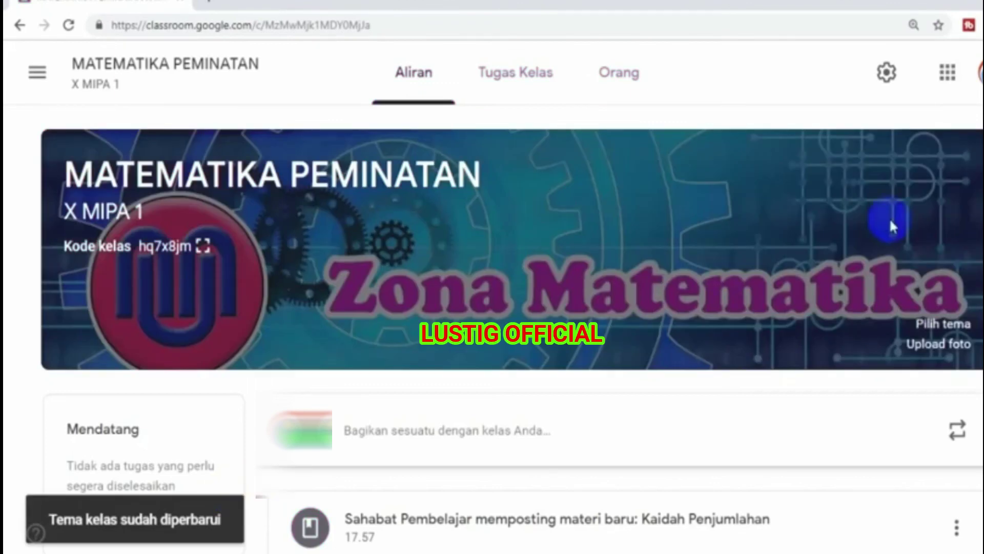
{"action": "scroll", "coordinate": [886, 220], "scroll_direction": "down", "scroll_amount": 3}
{"action": "scroll", "coordinate": [513, 328], "scroll_direction": "up", "scroll_amount": 3}
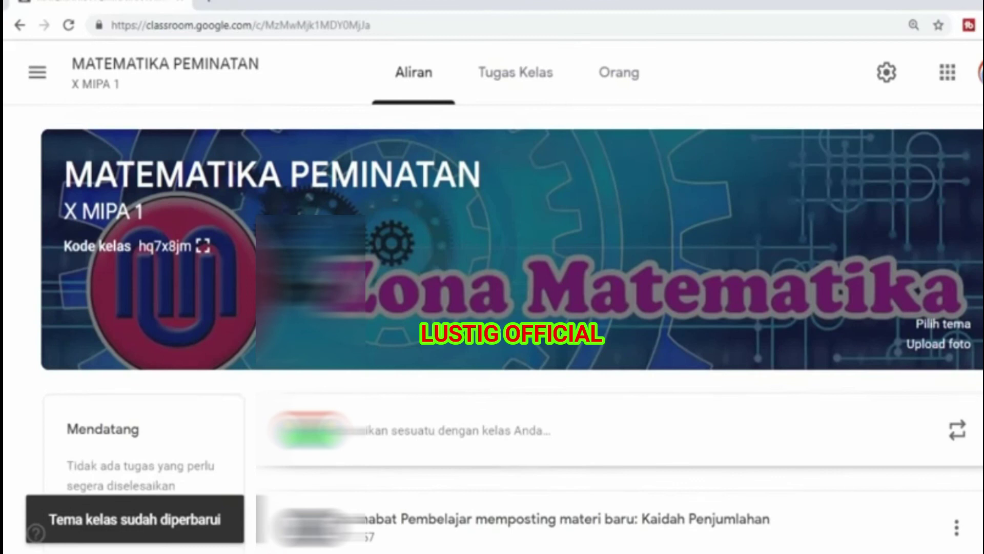
{"action": "scroll", "coordinate": [512, 328], "scroll_direction": "down", "scroll_amount": 6}
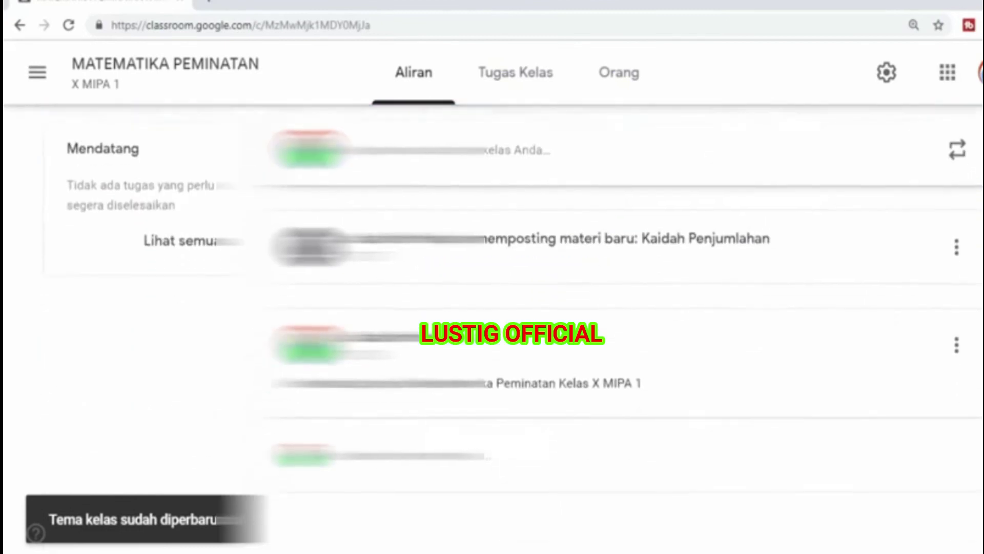
{"action": "scroll", "coordinate": [513, 328], "scroll_direction": "up", "scroll_amount": 4}
{"action": "scroll", "coordinate": [513, 328], "scroll_direction": "up", "scroll_amount": 3}
{"action": "scroll", "coordinate": [512, 328], "scroll_direction": "down", "scroll_amount": 5}
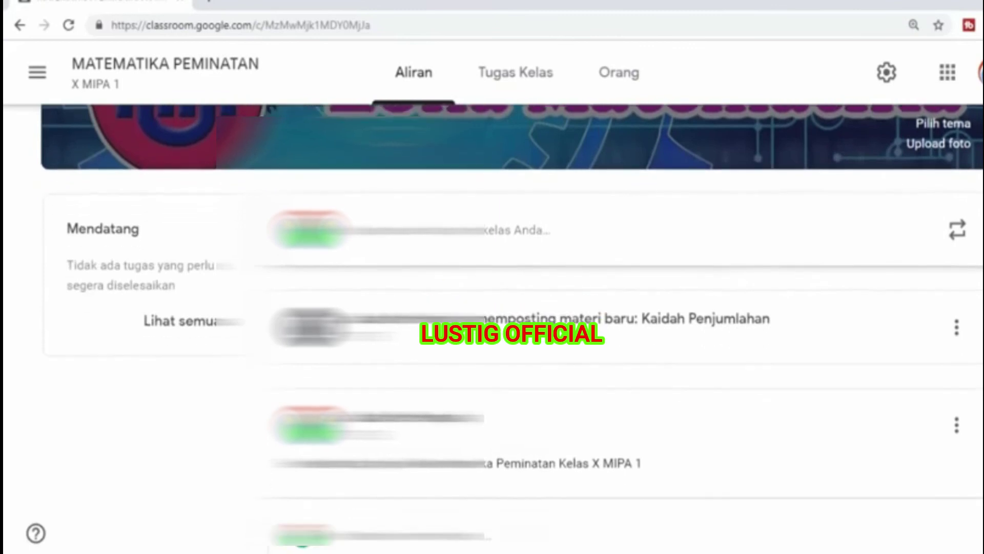
{"action": "scroll", "coordinate": [512, 328], "scroll_direction": "down", "scroll_amount": 1}
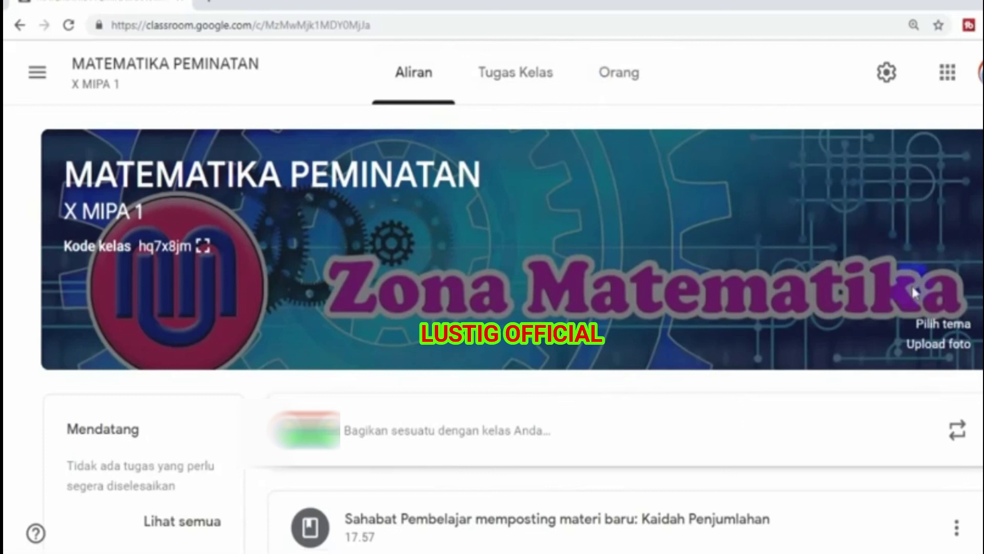
{"action": "left_click", "coordinate": [924, 345]}
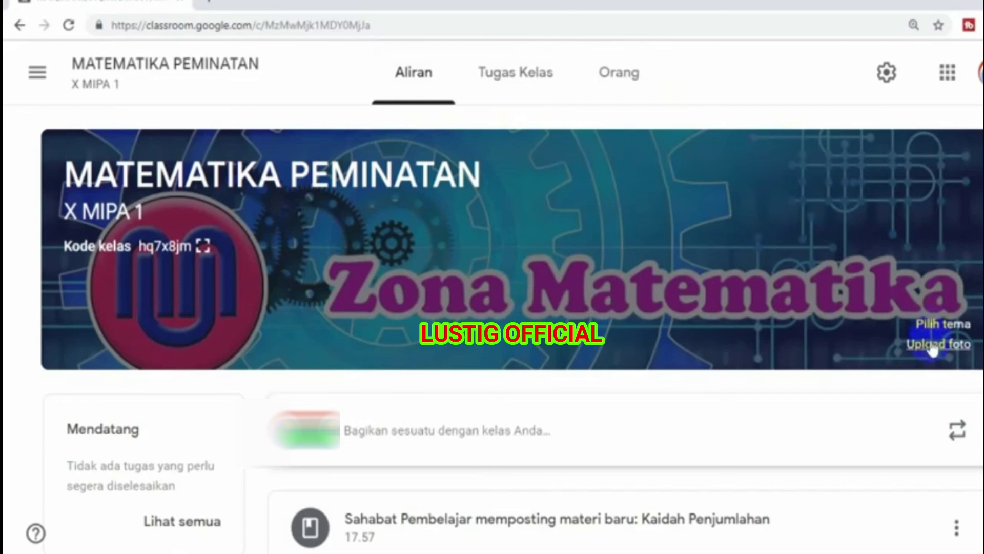
{"action": "left_click", "coordinate": [886, 75]}
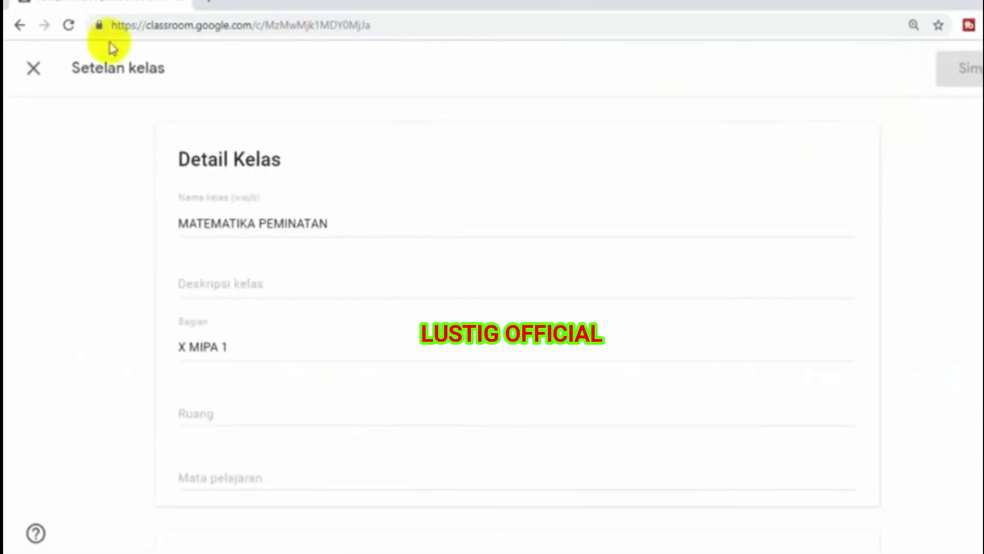
{"action": "left_click", "coordinate": [33, 68]}
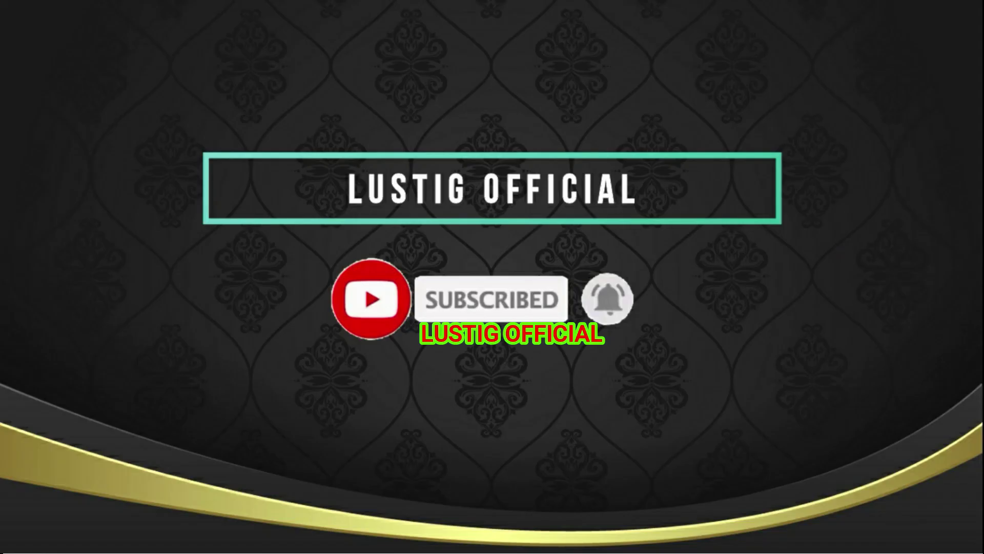